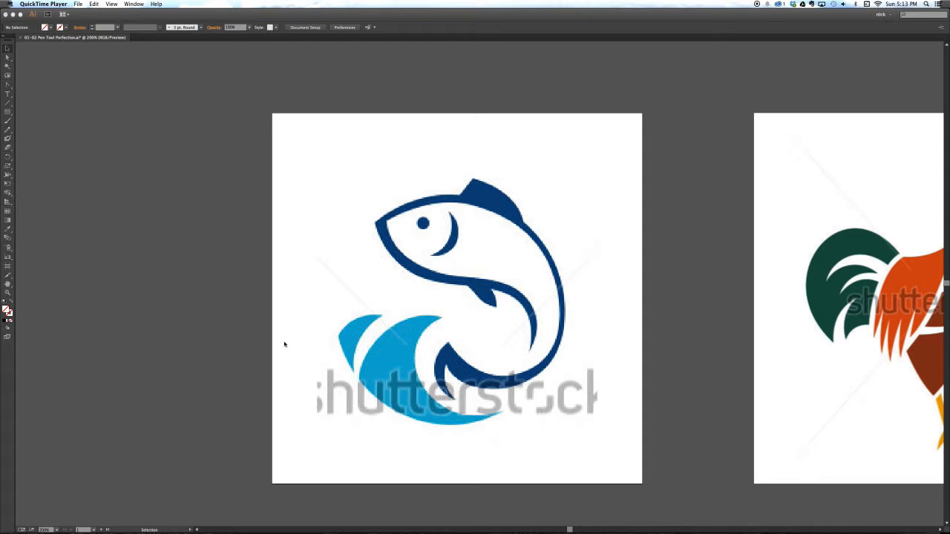
Switch to Chrome and capture a screenshot of the fish-and-wave logo from the Shutterstock fish results
click(285, 344)
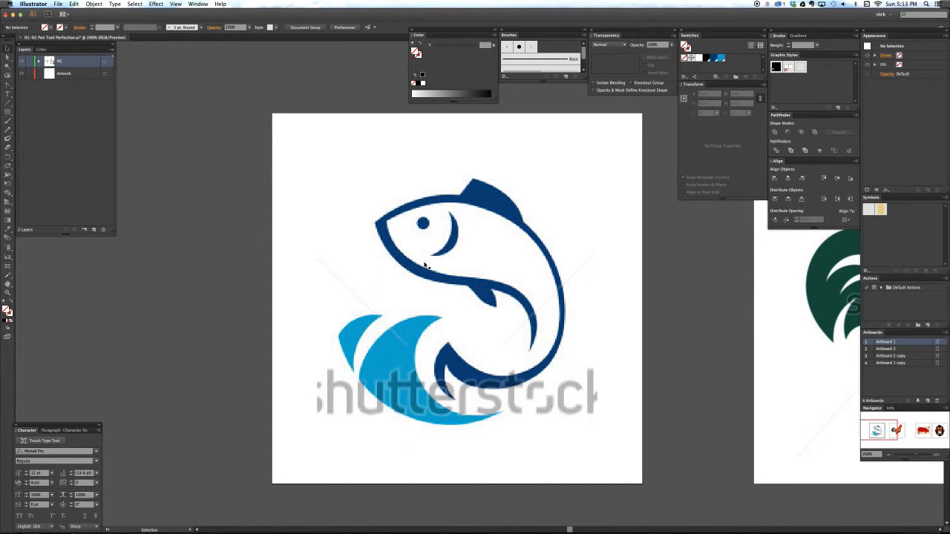
key(super+Tab)
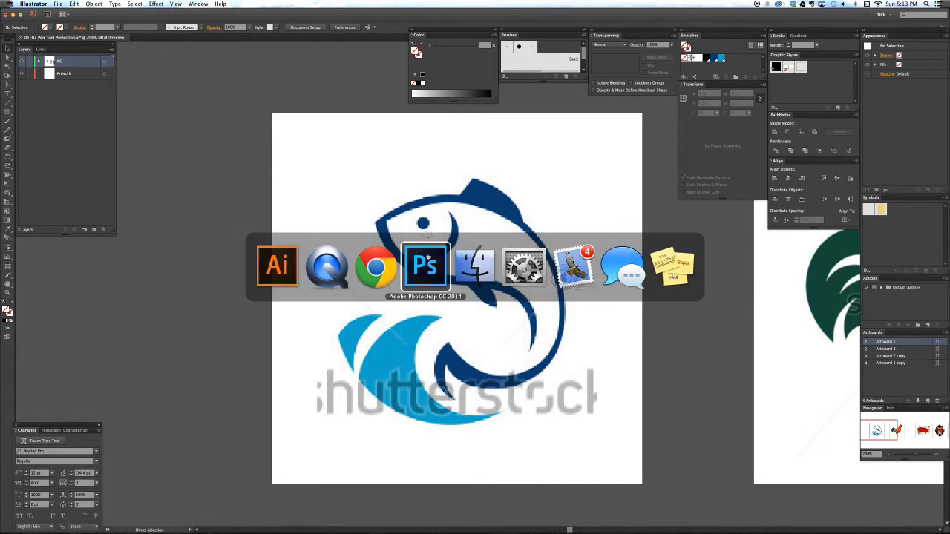
click(391, 265)
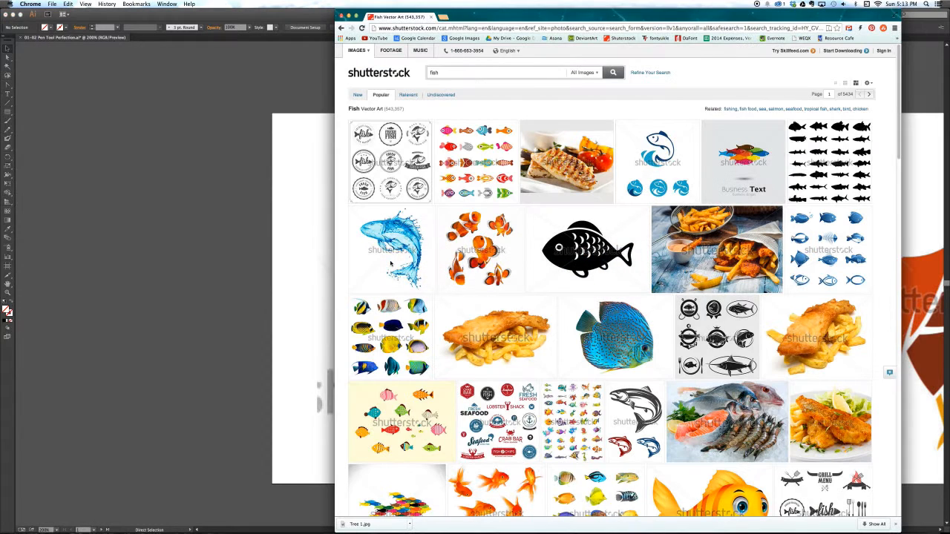
double_click(439, 72)
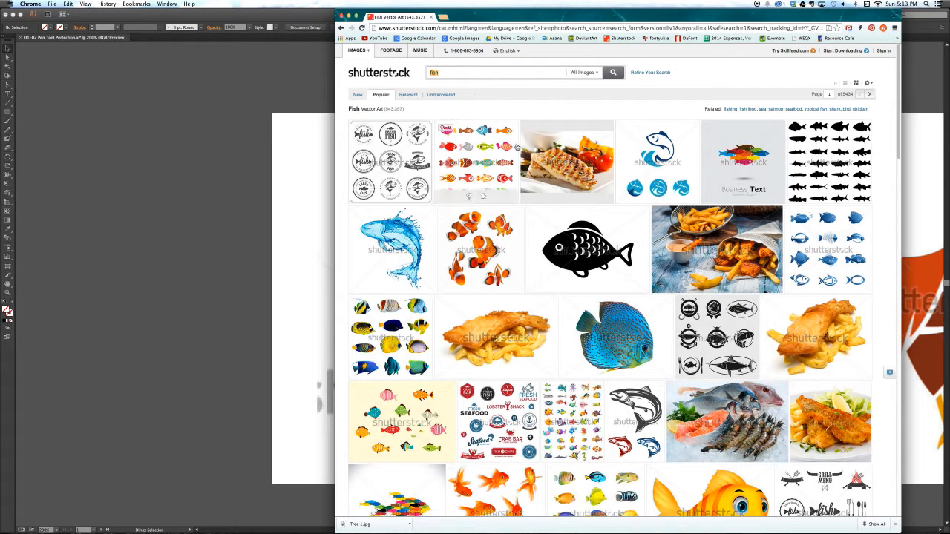
mouse_move(709, 248)
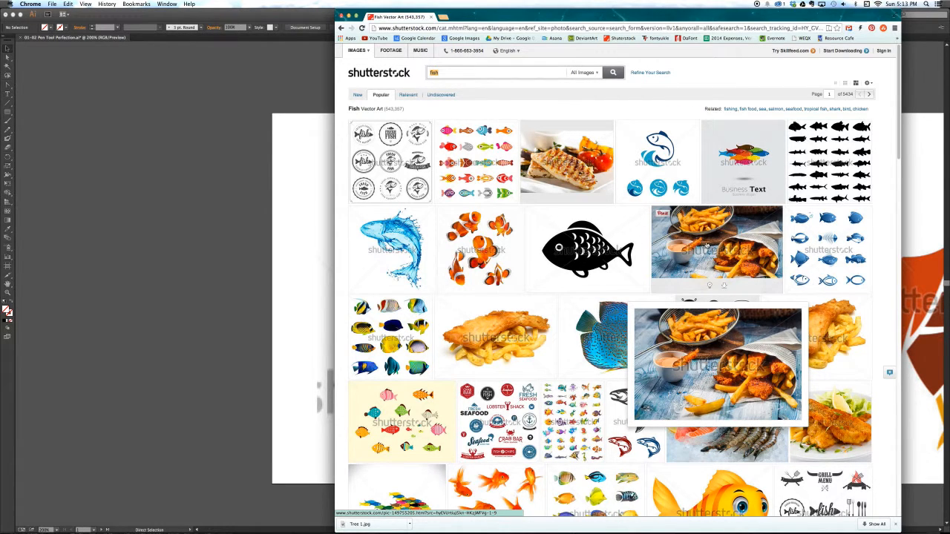
mouse_move(587, 233)
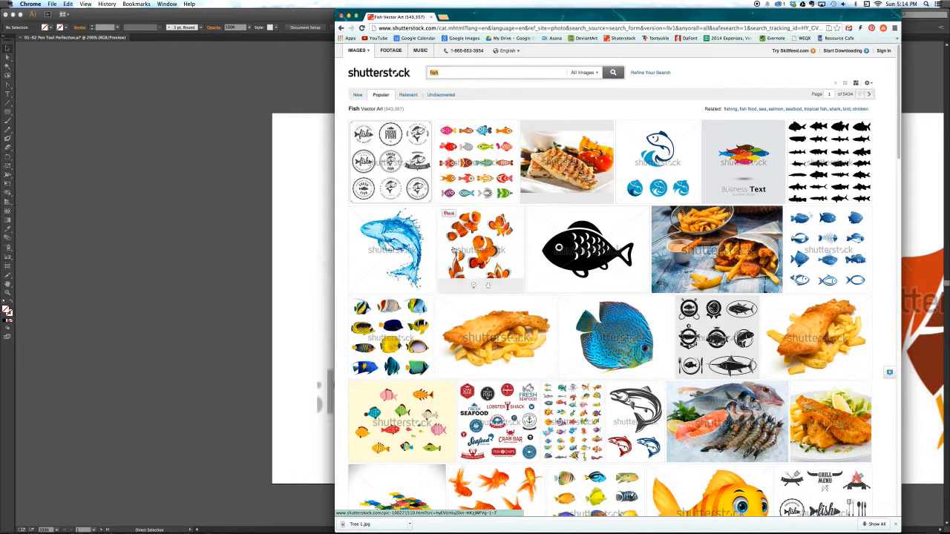
mouse_move(370, 260)
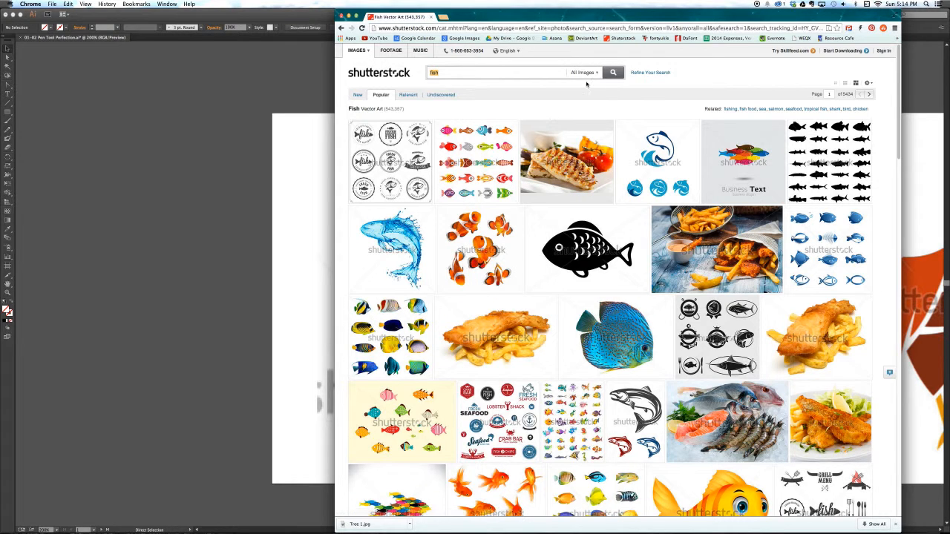
mouse_move(644, 156)
drag(644, 158, 654, 164)
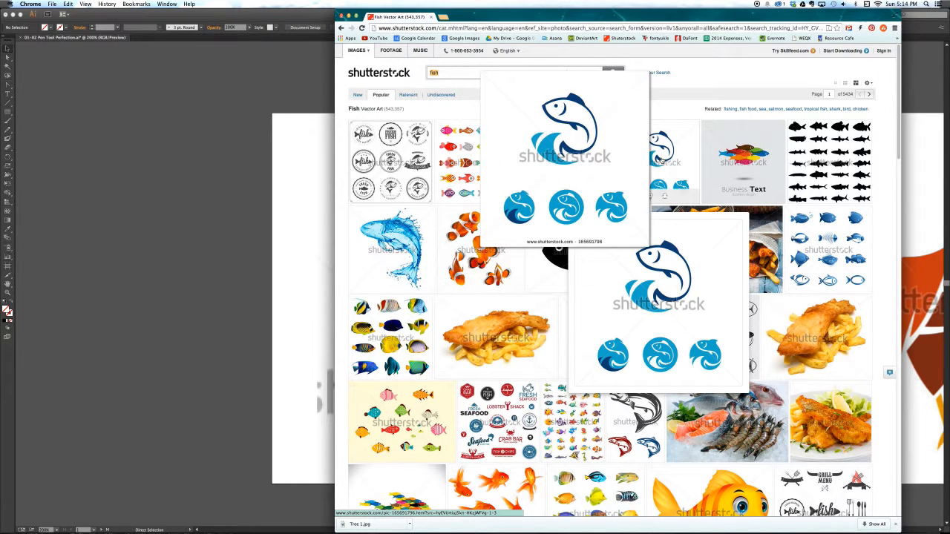
key(super+shift+4)
drag(514, 85, 619, 178)
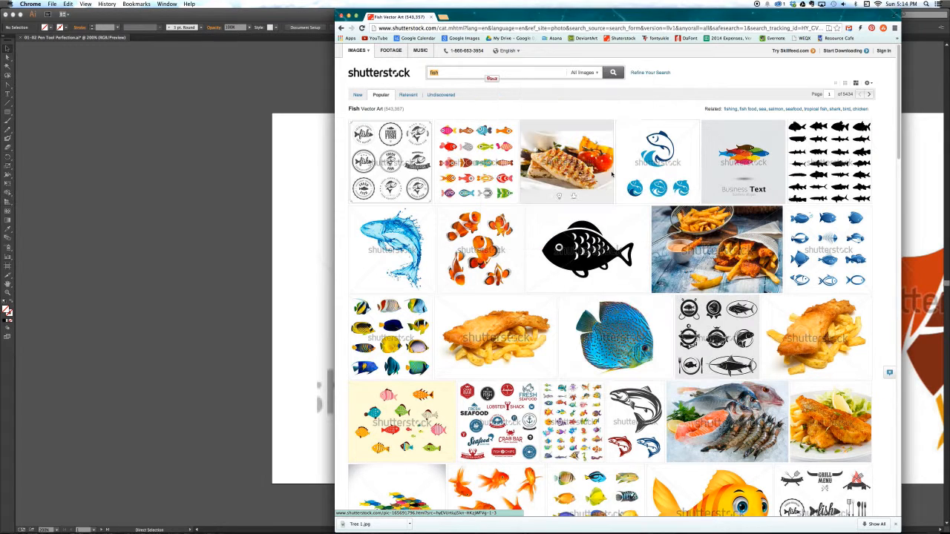
Switch back to Illustrator and replace the existing fish picture on Artboard 1 with the captured logo
click(296, 287)
key(super+v)
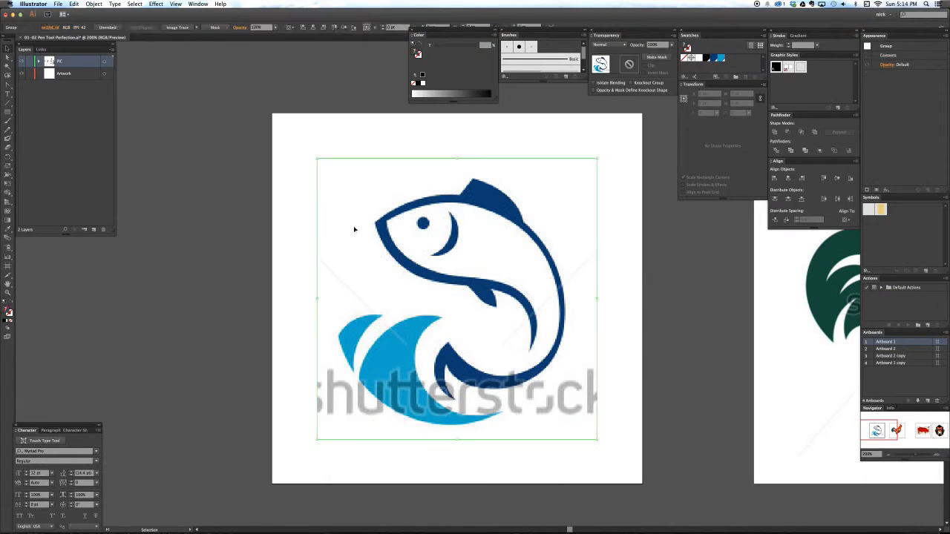
key(Delete)
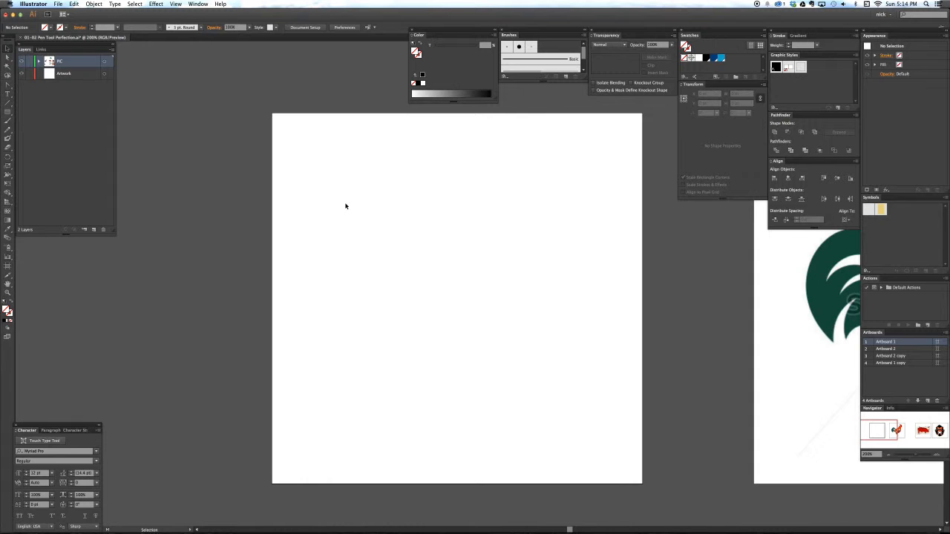
key(a)
key(super+v)
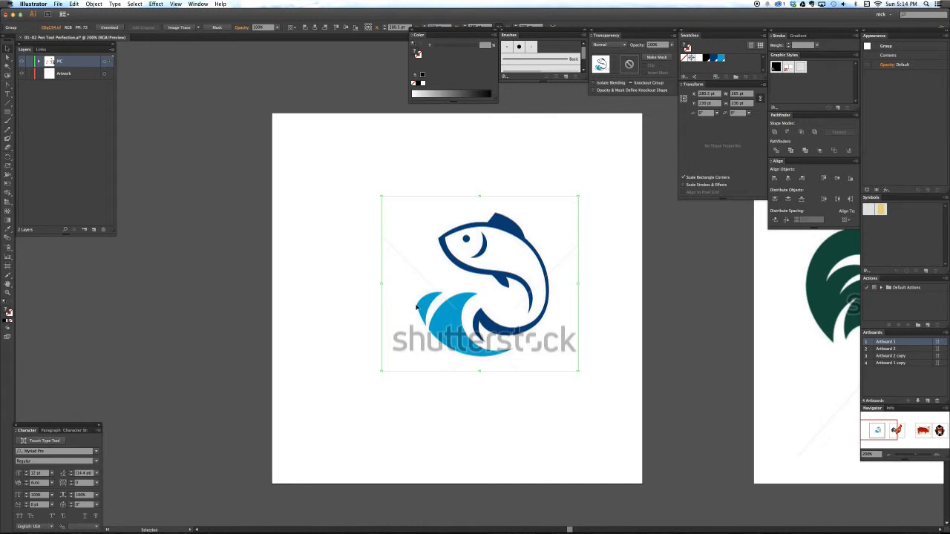
Center the pasted logo picture horizontally and vertically on the artboard
drag(526, 230, 477, 231)
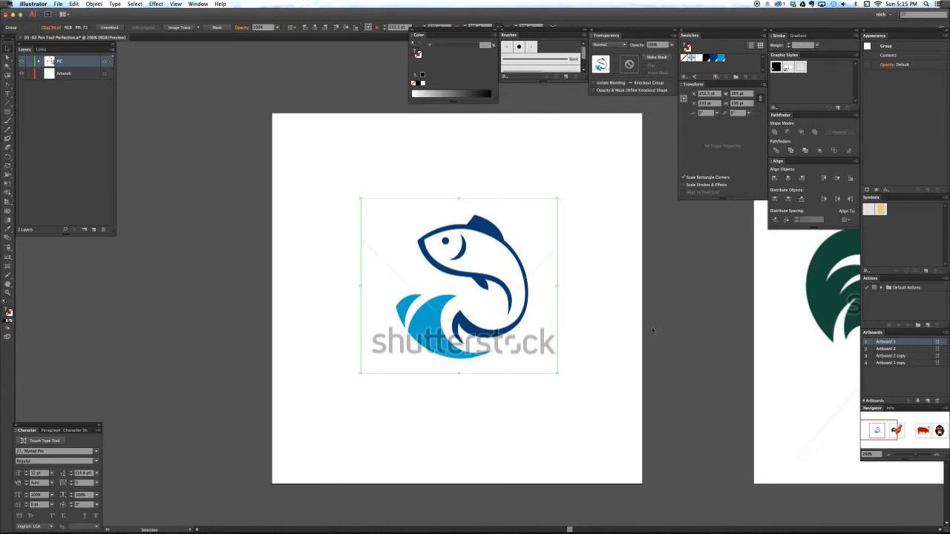
click(846, 220)
click(789, 179)
click(788, 179)
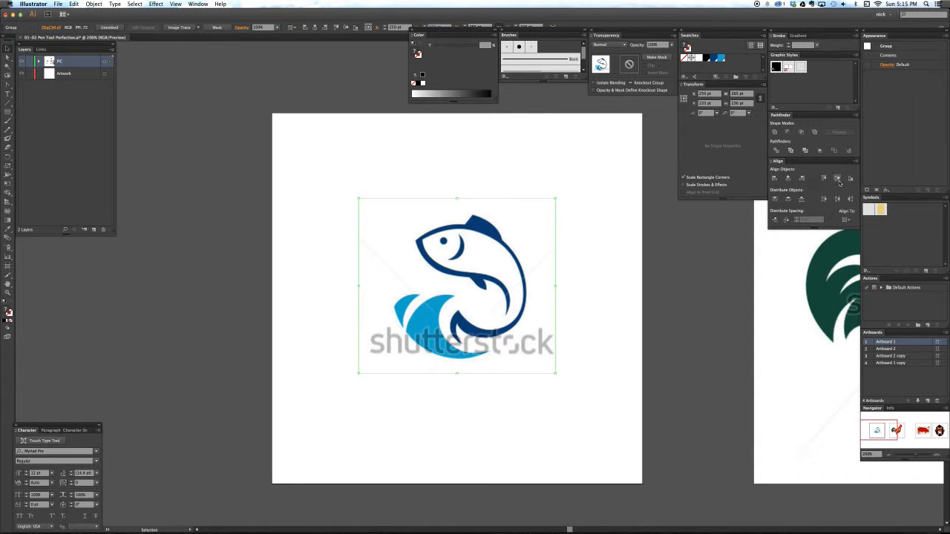
click(838, 178)
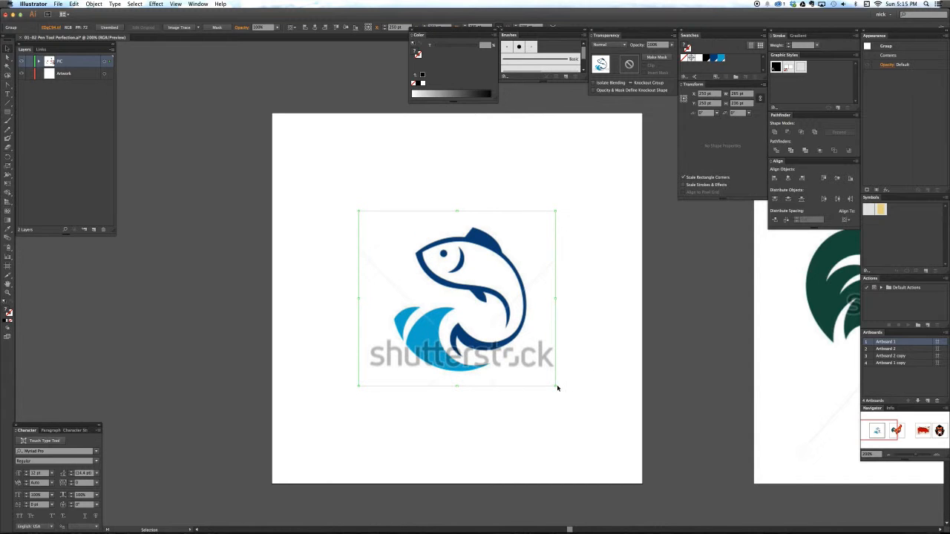
Enlarge the logo picture from its center to about 353 pt high and set its opacity to 50%
drag(555, 386, 604, 443)
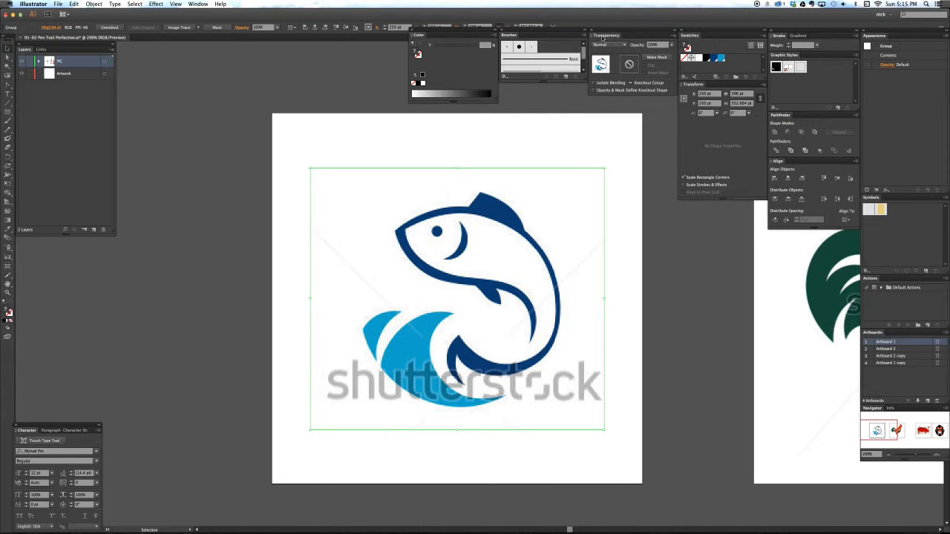
click(648, 46)
text(50)
key(Return)
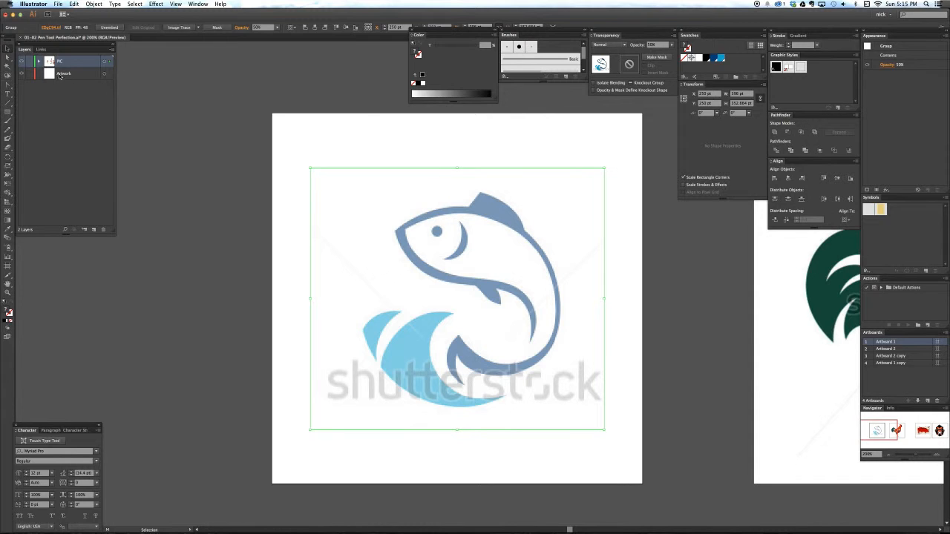
click(86, 73)
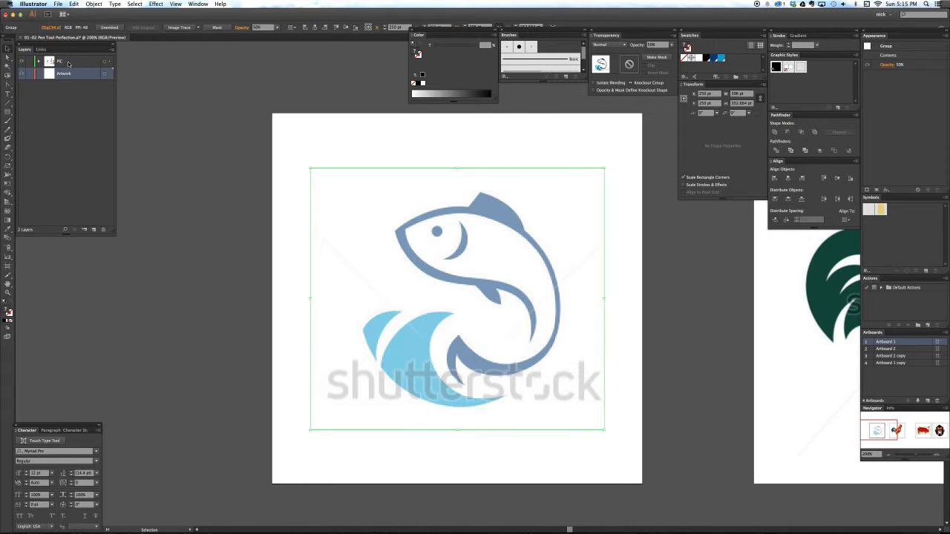
click(69, 64)
drag(69, 65, 67, 88)
click(88, 62)
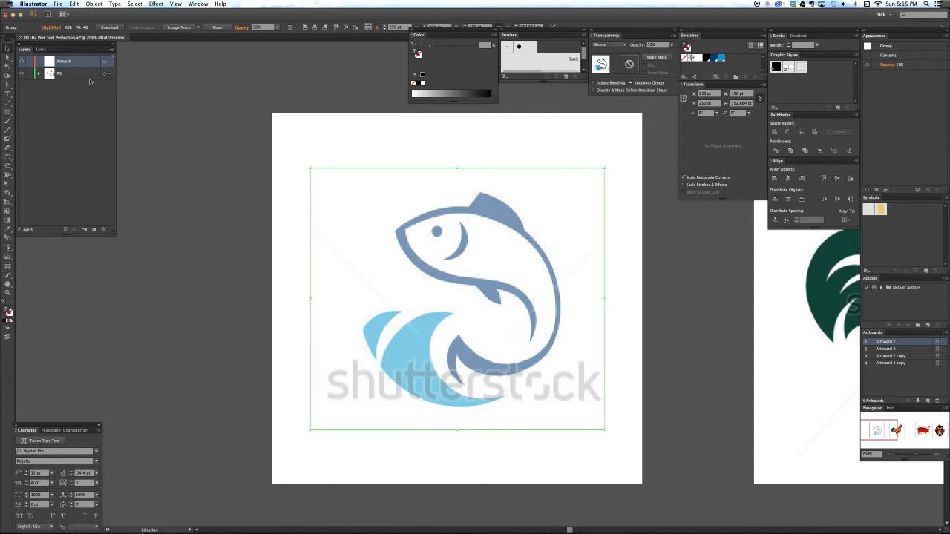
drag(78, 65, 78, 82)
Lock the PIC layer and make the Artwork layer active
click(29, 62)
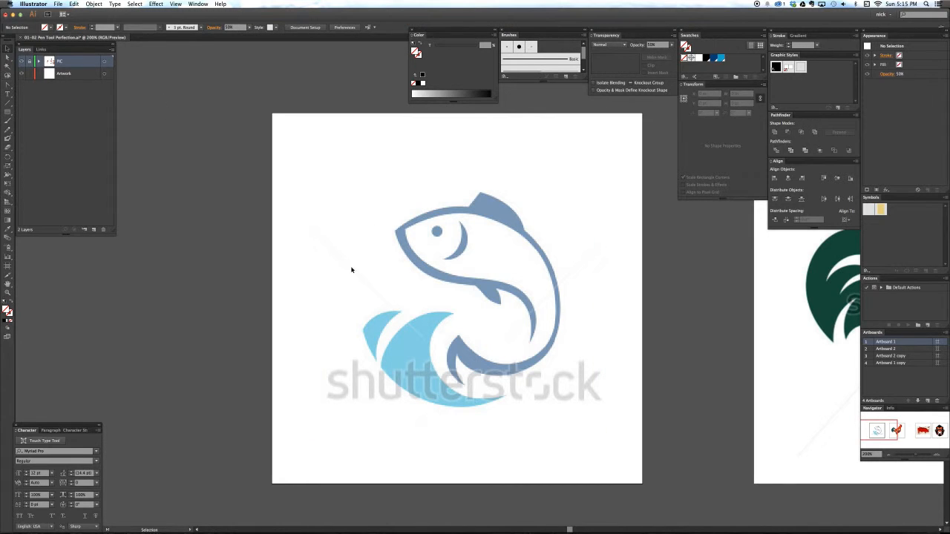
click(84, 77)
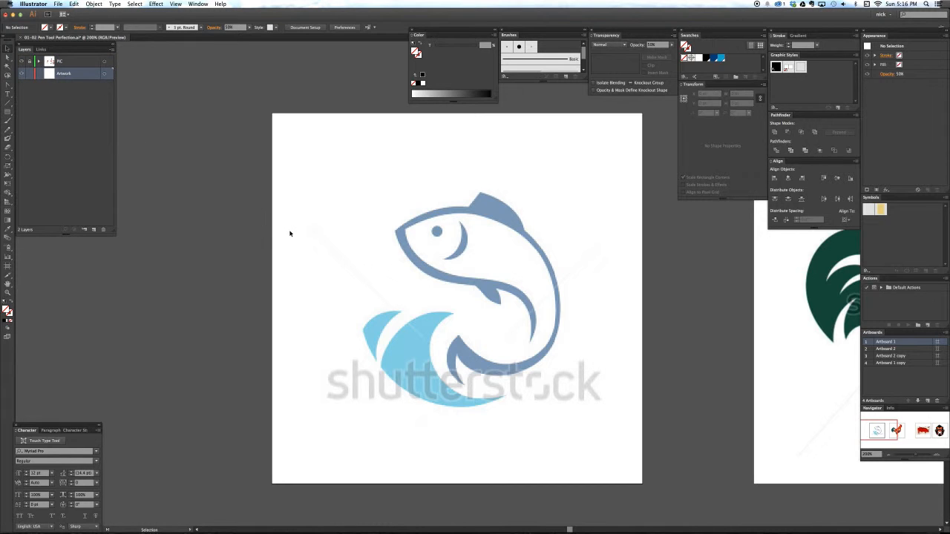
Start a Pen tool path with an anchor at the pointed end of the fish's curved belly line
key(p)
key(super+equal)
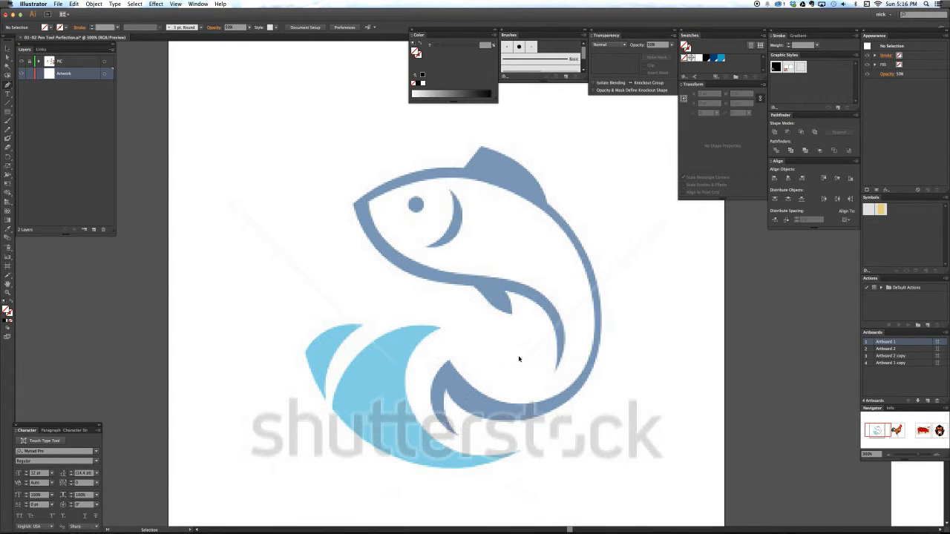
key(super+equal)
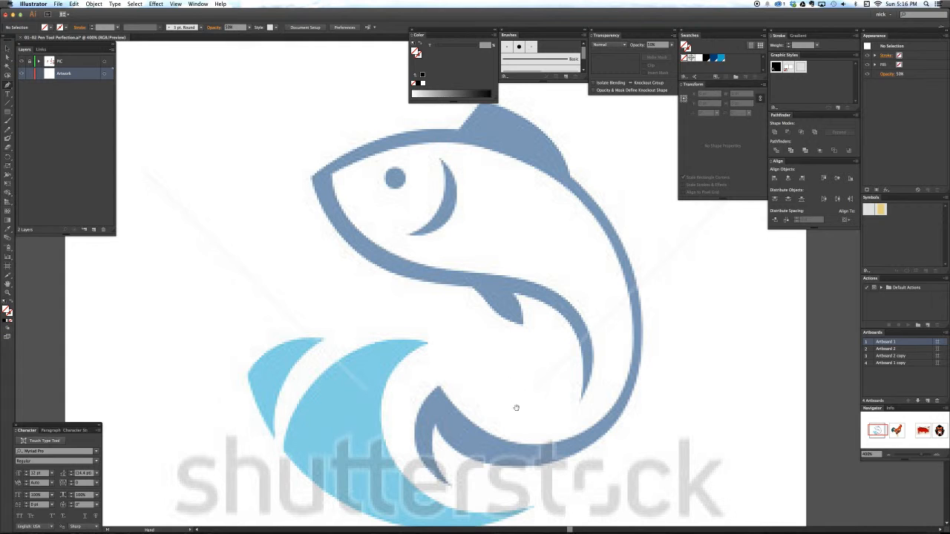
drag(515, 409, 456, 391)
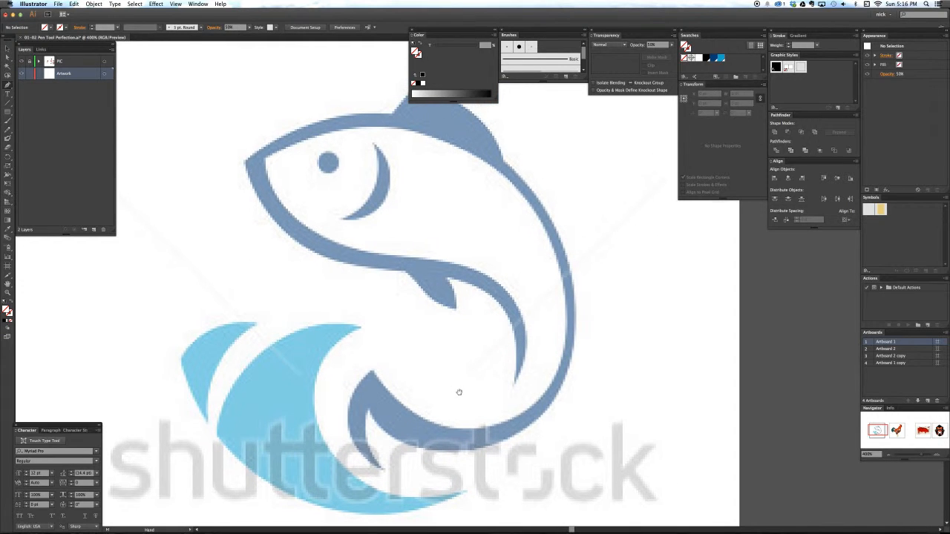
click(413, 37)
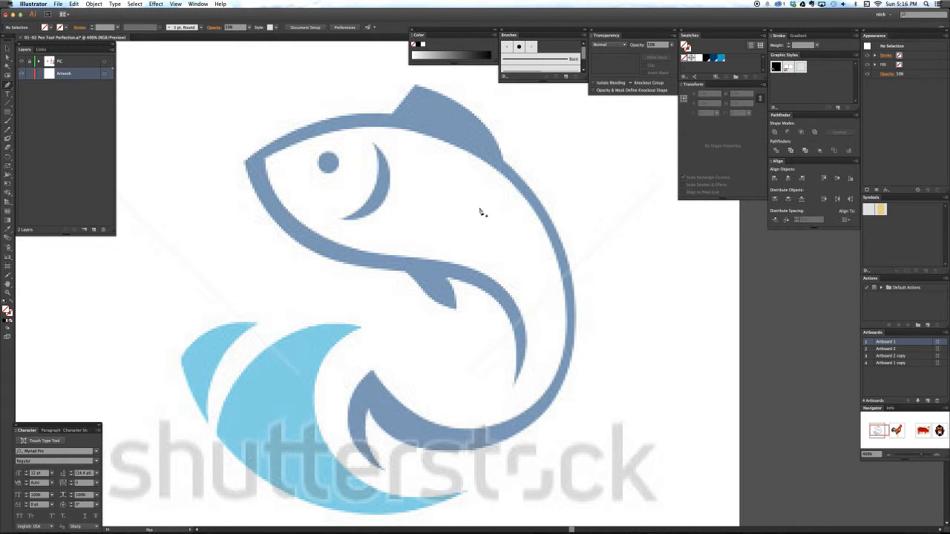
drag(551, 276, 567, 291)
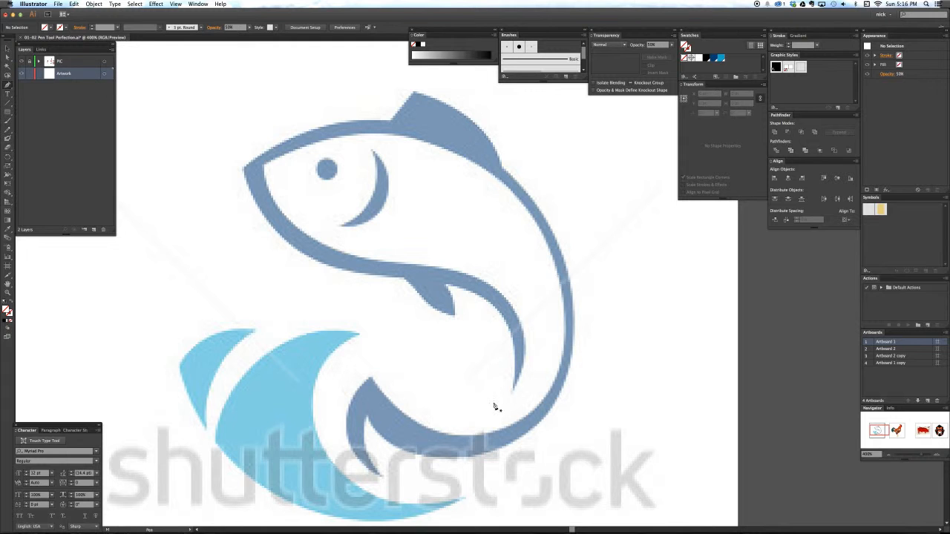
drag(526, 393, 426, 409)
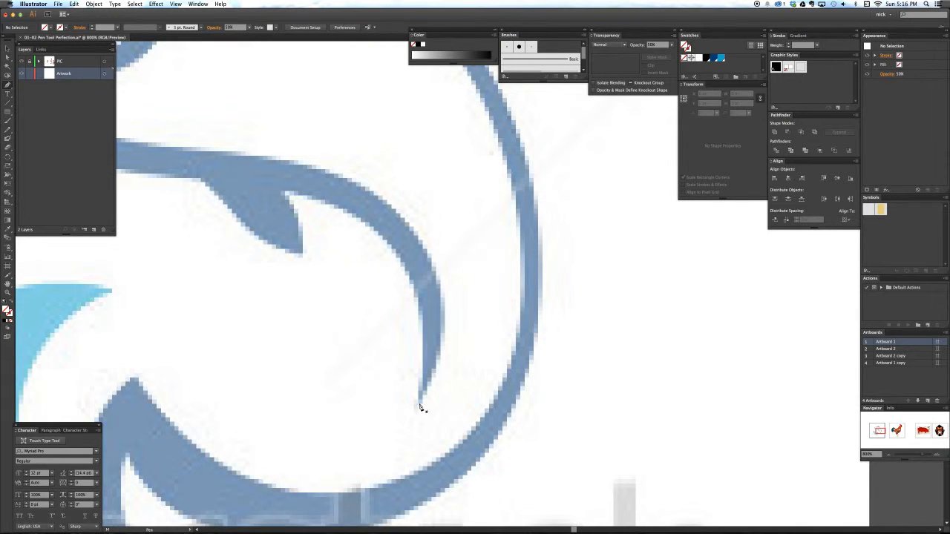
click(418, 406)
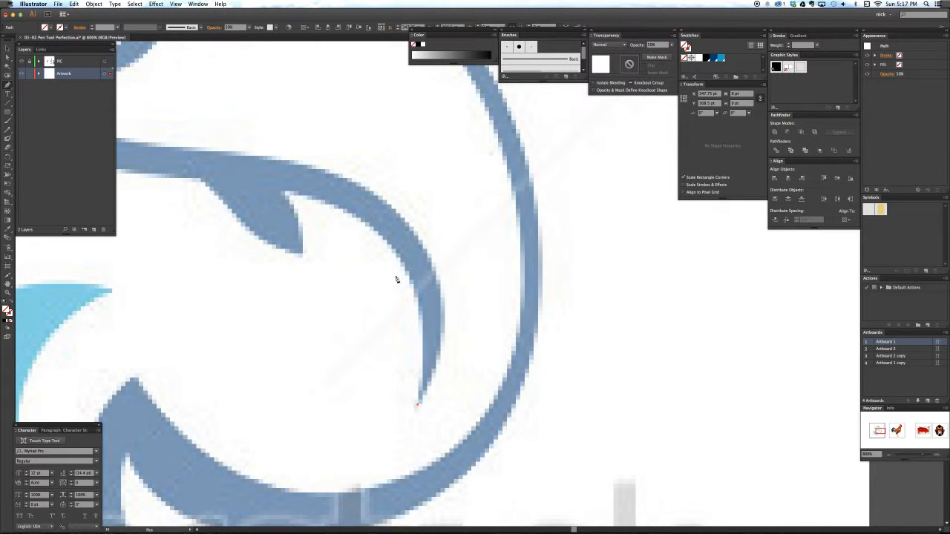
Continue the path along the belly line's inner edge with a vertical-handled anchor above the tip and a horizontal-handled anchor at the fin's base
key(super+minus)
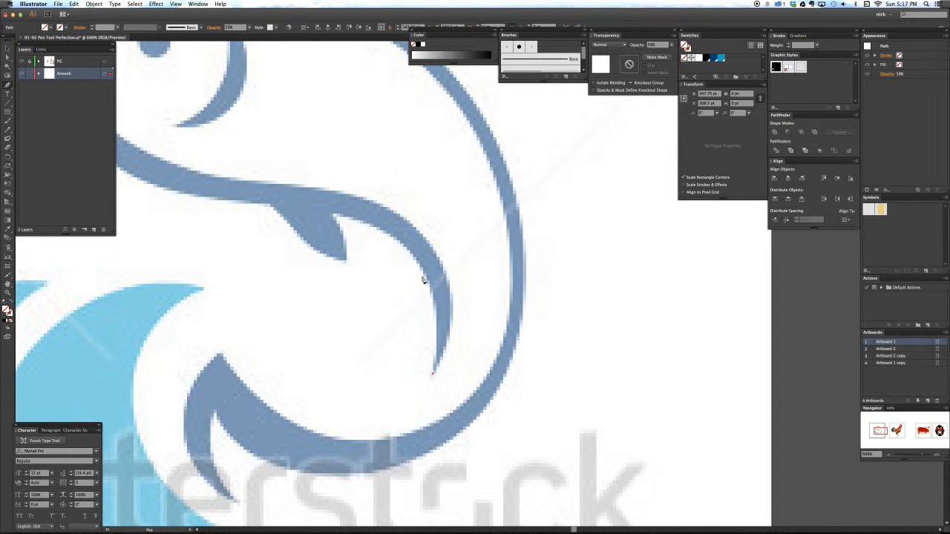
key(super+minus)
key(super+minus)
key(super+plus)
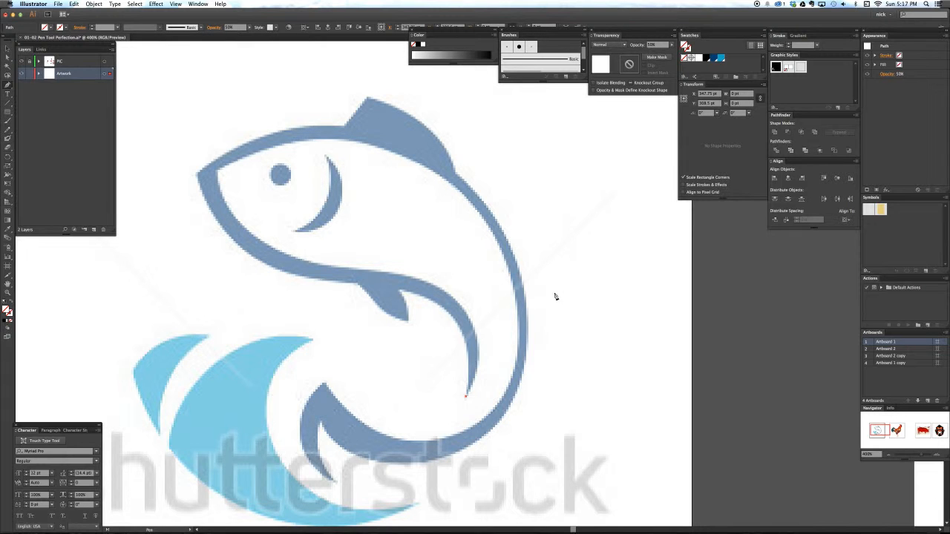
key(super+equal)
key(super+equal)
drag(475, 401, 560, 372)
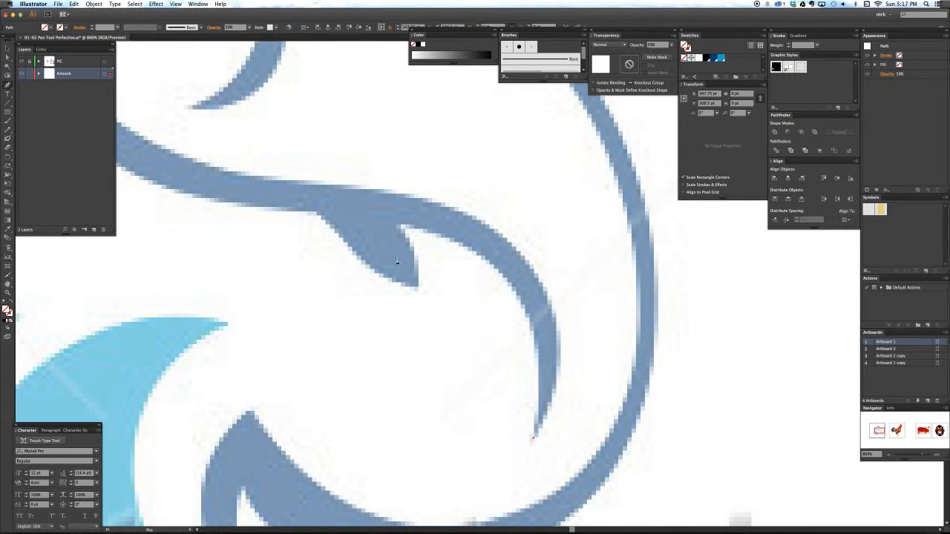
click(540, 381)
drag(533, 346, 540, 347)
drag(542, 287, 540, 287)
drag(372, 259, 444, 331)
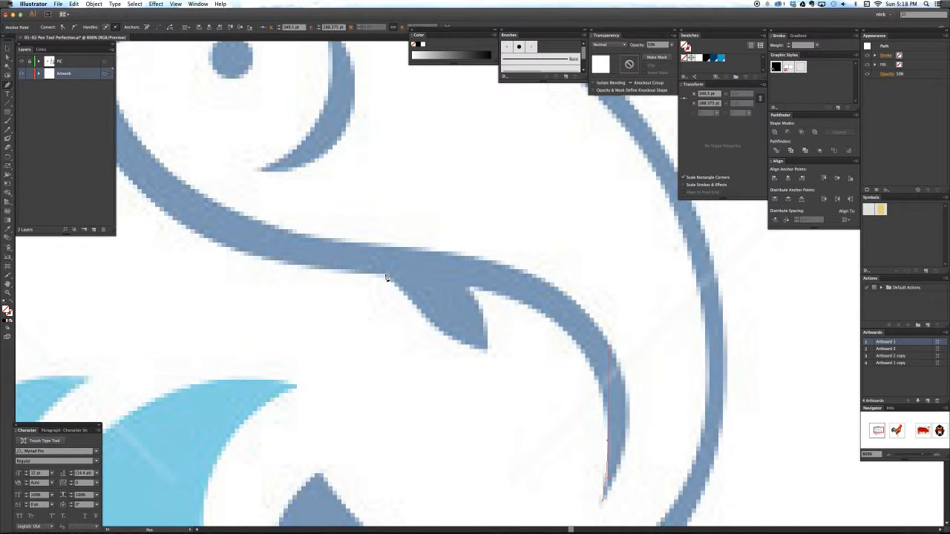
drag(386, 278, 229, 288)
Give the traced path a dark blue stroke with a weight of 1.5 pt
click(11, 315)
click(713, 58)
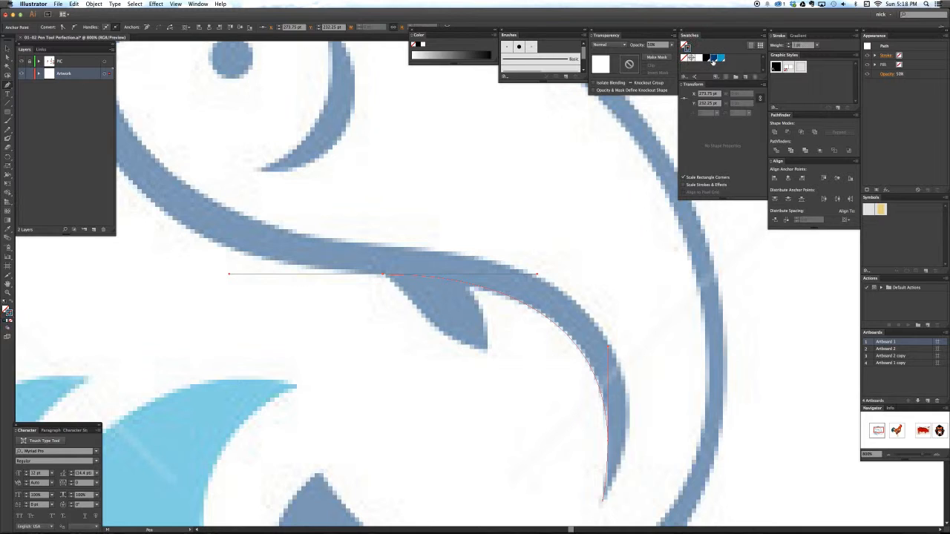
click(779, 47)
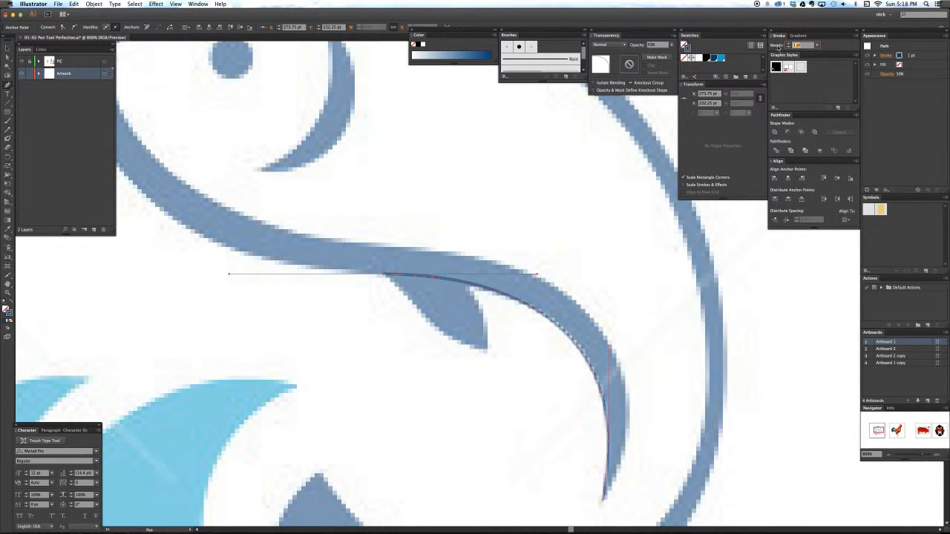
text(1.5)
key(Return)
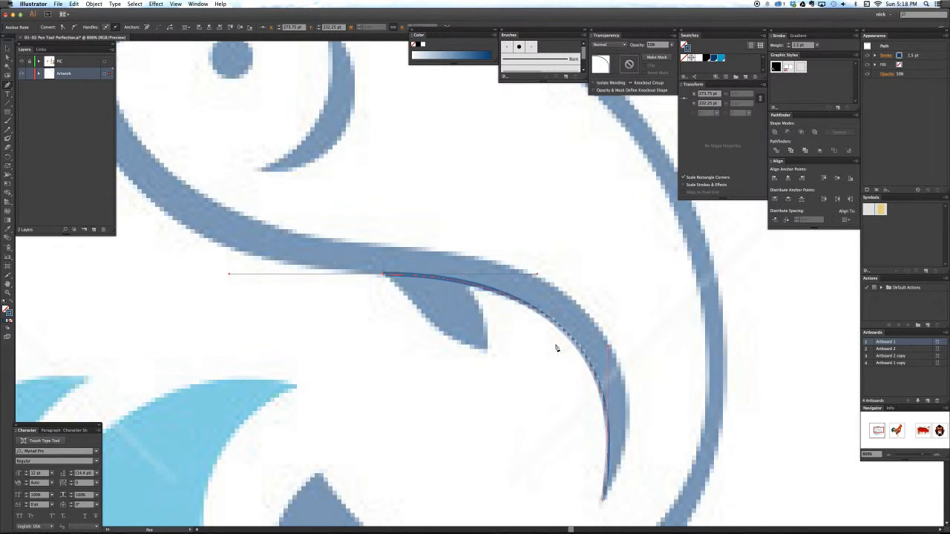
Move the traced belly path sideways, clear of the fish template
drag(367, 314, 505, 387)
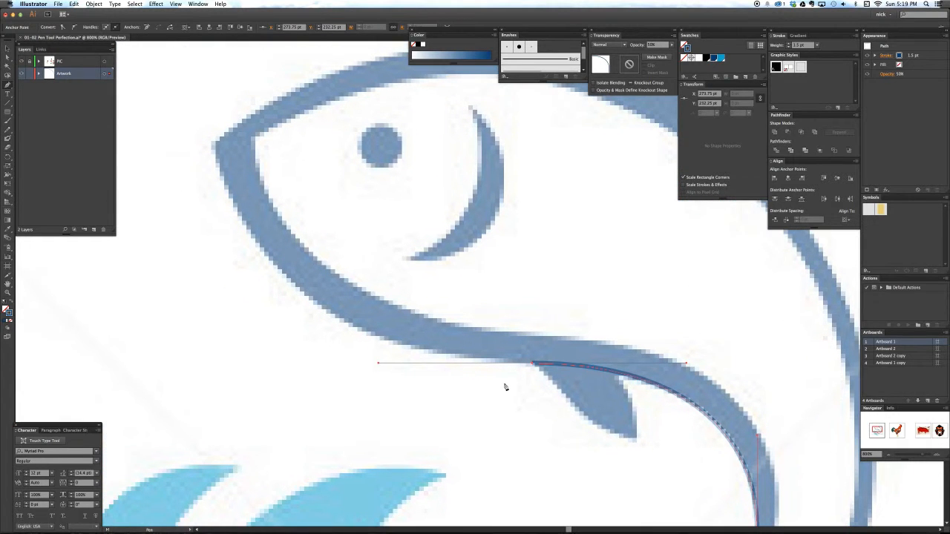
drag(718, 465, 581, 351)
key(v)
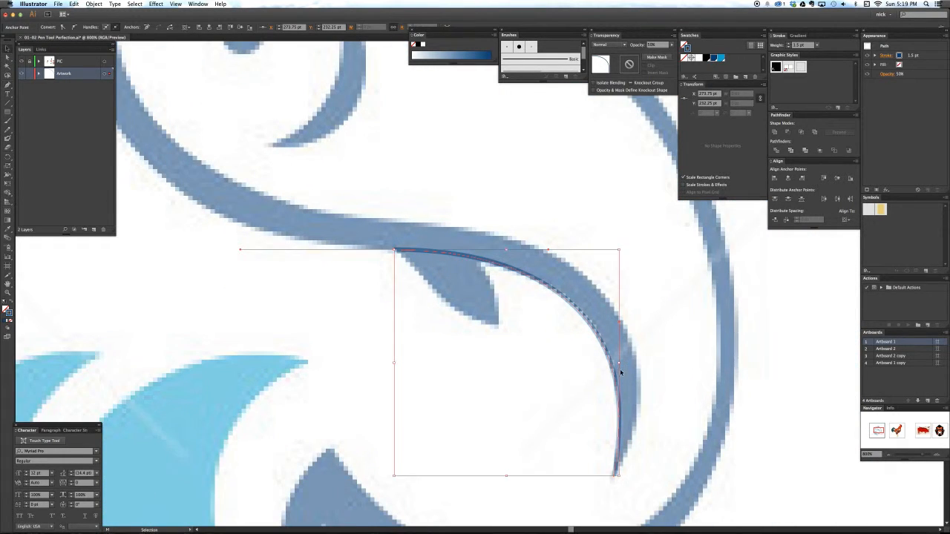
drag(615, 377, 846, 377)
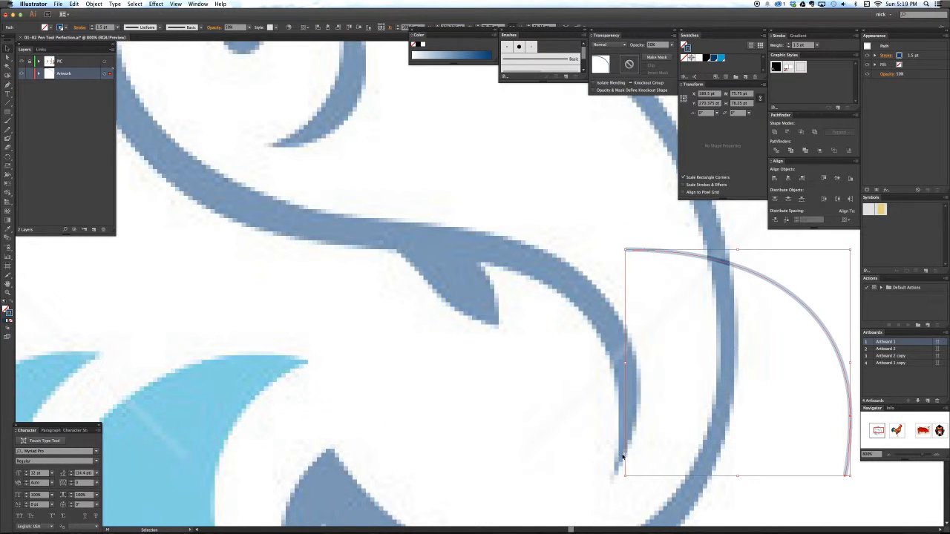
key(p)
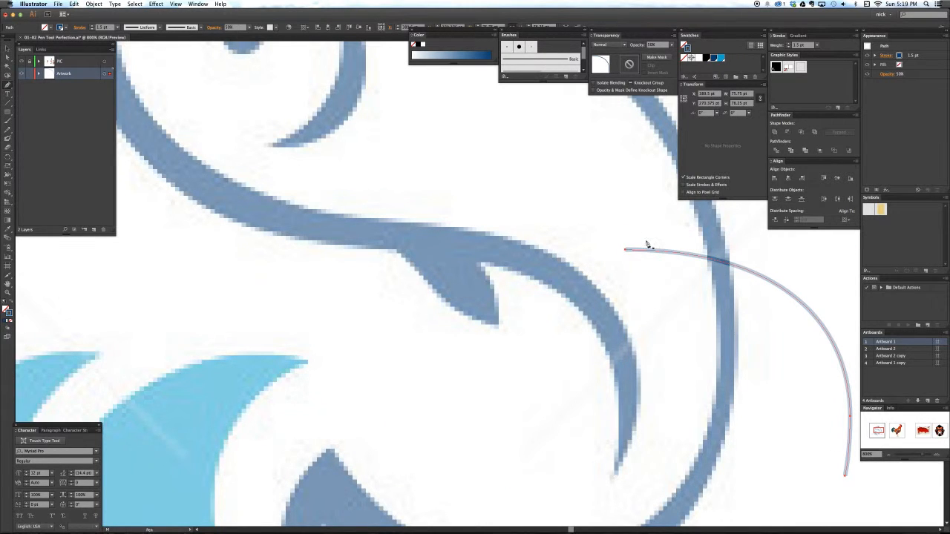
drag(628, 250, 714, 250)
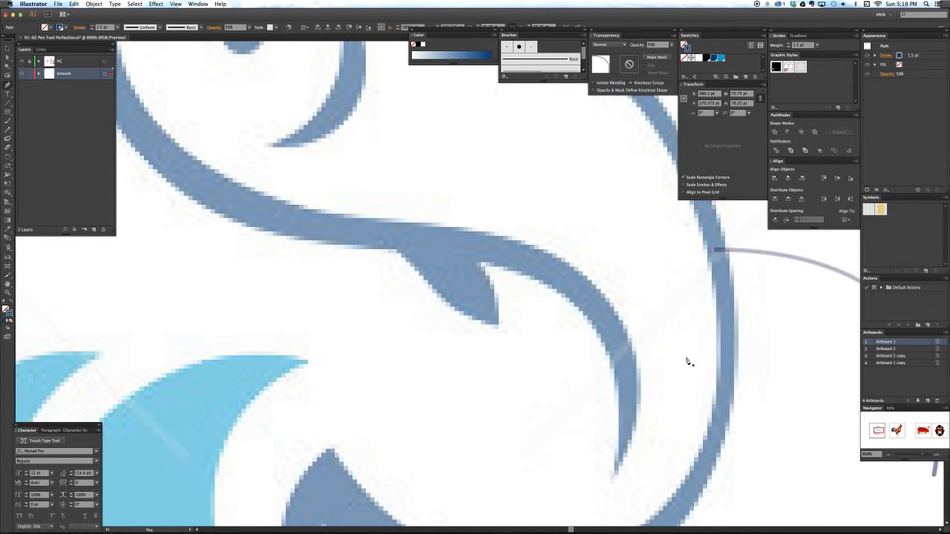
Try retracing the belly line's inner edge from its tip with diagonal-handled anchors midway along the curve and below the head
click(615, 472)
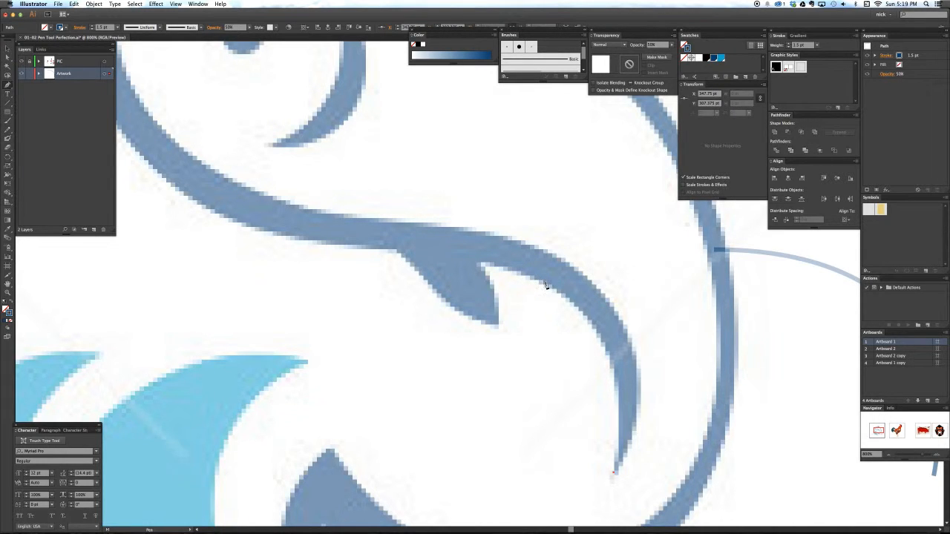
drag(544, 283, 457, 221)
mouse_move(440, 219)
mouse_down()
mouse_move(475, 258)
mouse_move(452, 244)
mouse_move(445, 218)
mouse_move(497, 256)
mouse_move(446, 217)
mouse_move(470, 231)
mouse_move(483, 246)
mouse_move(432, 219)
mouse_move(462, 237)
mouse_move(414, 193)
mouse_move(435, 282)
mouse_move(417, 290)
mouse_move(477, 288)
mouse_move(468, 285)
mouse_move(482, 242)
mouse_move(441, 211)
mouse_move(431, 214)
mouse_move(437, 219)
mouse_up()
mouse_move(438, 220)
mouse_down()
mouse_move(471, 239)
mouse_move(448, 238)
mouse_move(437, 221)
mouse_up()
drag(436, 221, 435, 220)
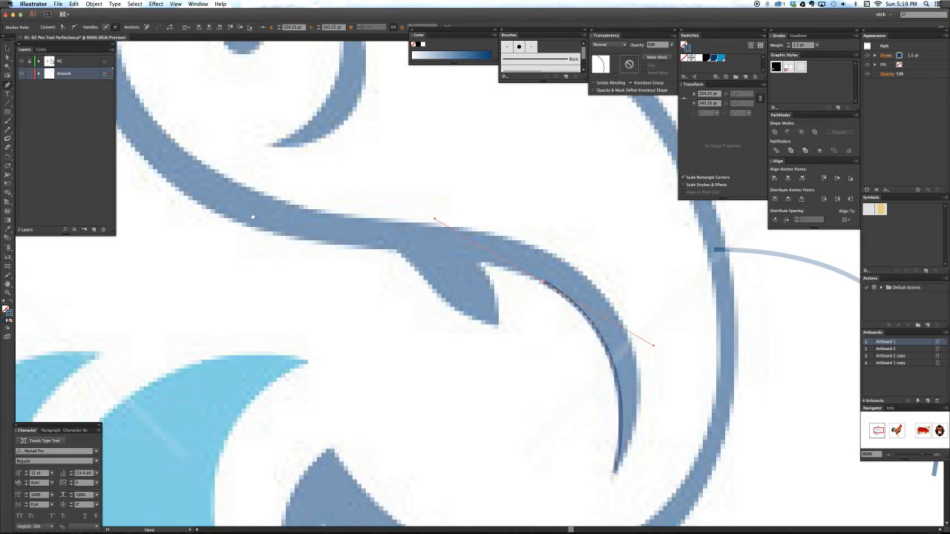
scroll(405, 253, up, 2)
scroll(405, 252, left, 4)
mouse_move(312, 252)
mouse_down()
mouse_move(223, 148)
mouse_move(197, 161)
mouse_up()
drag(670, 361, 598, 298)
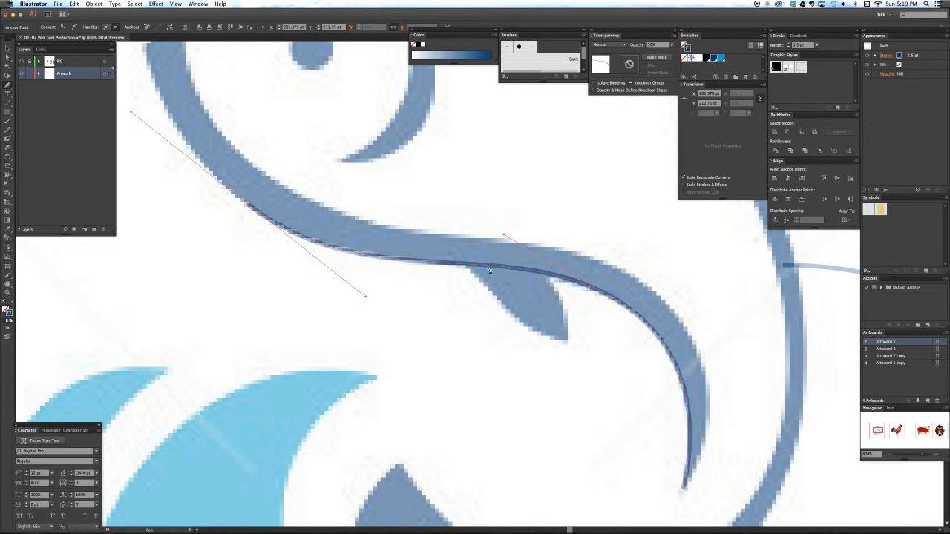
key(super)
super+click(599, 316)
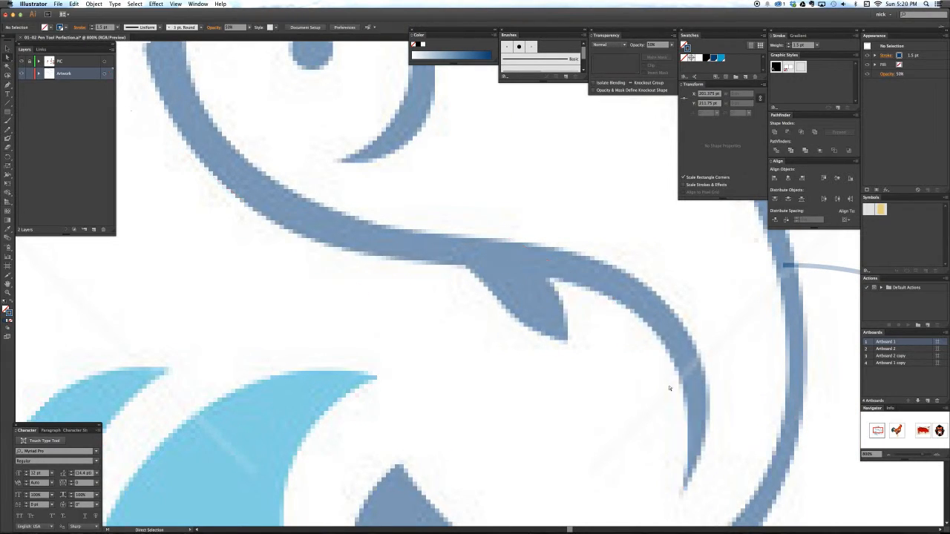
Try tracing the belly line's outer edge from the tip with a diagonal-handled anchor, and delete that path
scroll(569, 360, right, 5)
scroll(568, 361, down, 2)
click(572, 449)
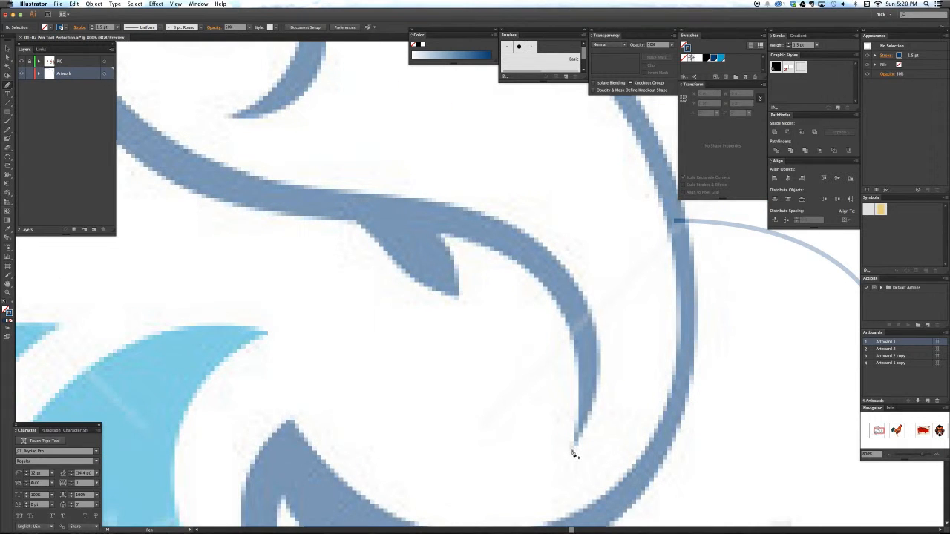
mouse_move(560, 265)
mouse_down()
mouse_move(537, 221)
mouse_move(483, 167)
mouse_move(478, 181)
mouse_up()
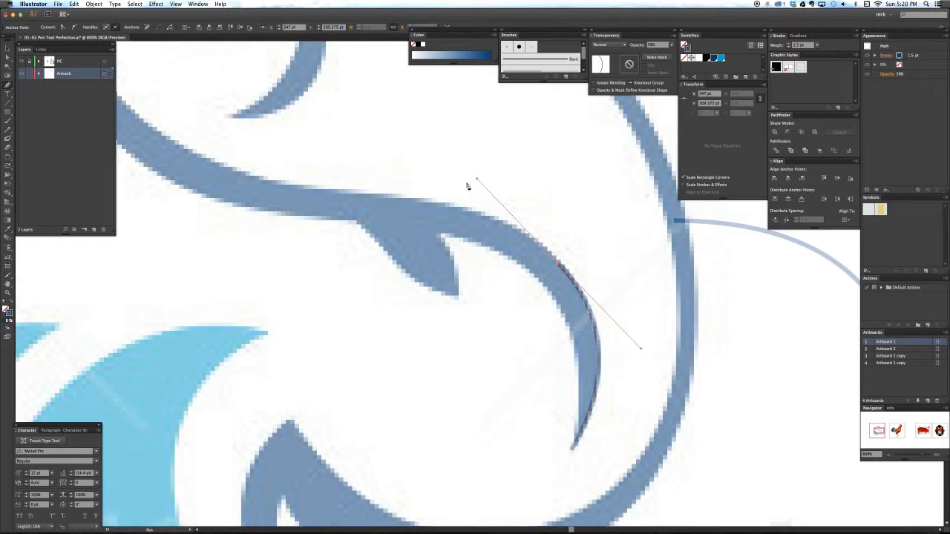
mouse_move(269, 181)
mouse_down()
mouse_move(233, 182)
mouse_move(214, 176)
mouse_move(215, 155)
mouse_move(188, 156)
mouse_move(201, 203)
mouse_move(293, 259)
mouse_up()
key(Delete)
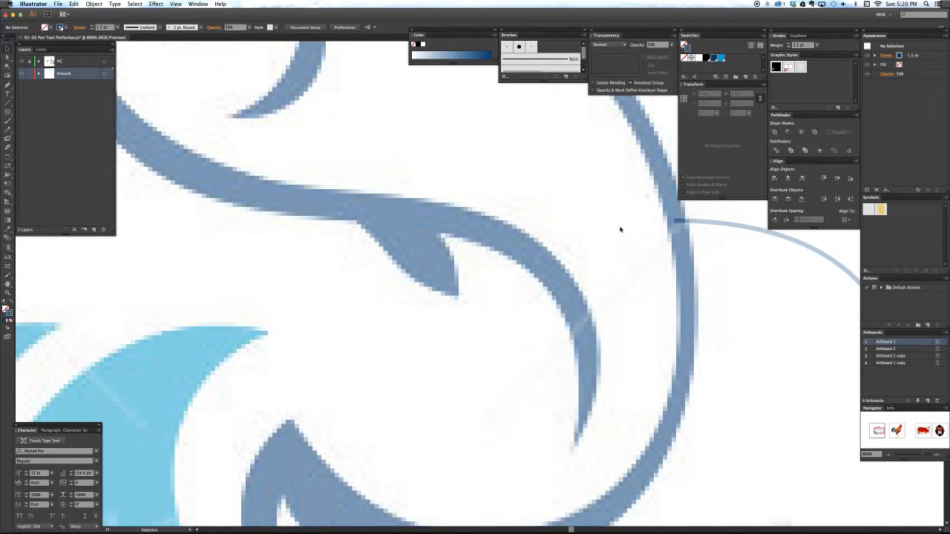
Return the set-aside path to its place along the belly line's inner edge
mouse_move(677, 220)
mouse_down()
mouse_move(374, 210)
mouse_move(418, 225)
mouse_up()
key(ctrl+z)
key(v)
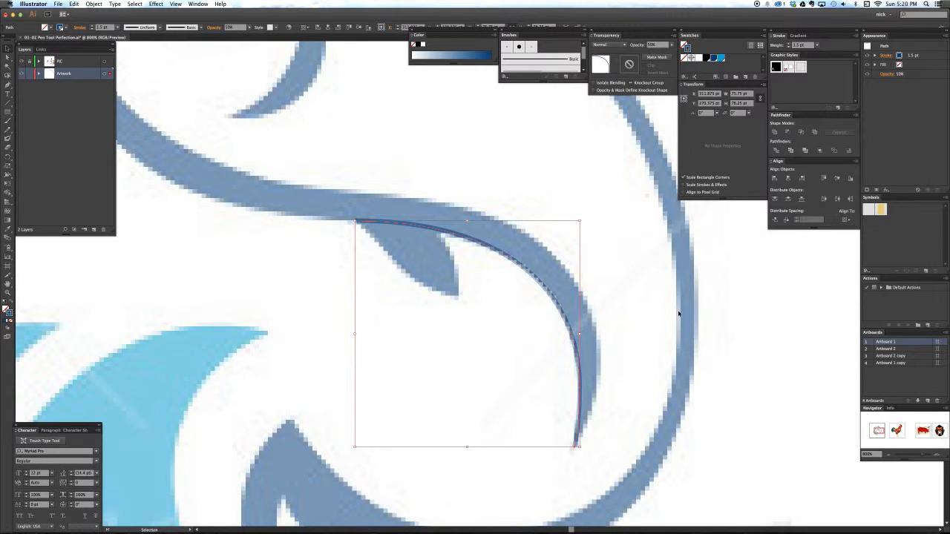
Resume the belly path at its fin-base anchor and pull a long horizontal handle toward the head
scroll(681, 321, right, 5)
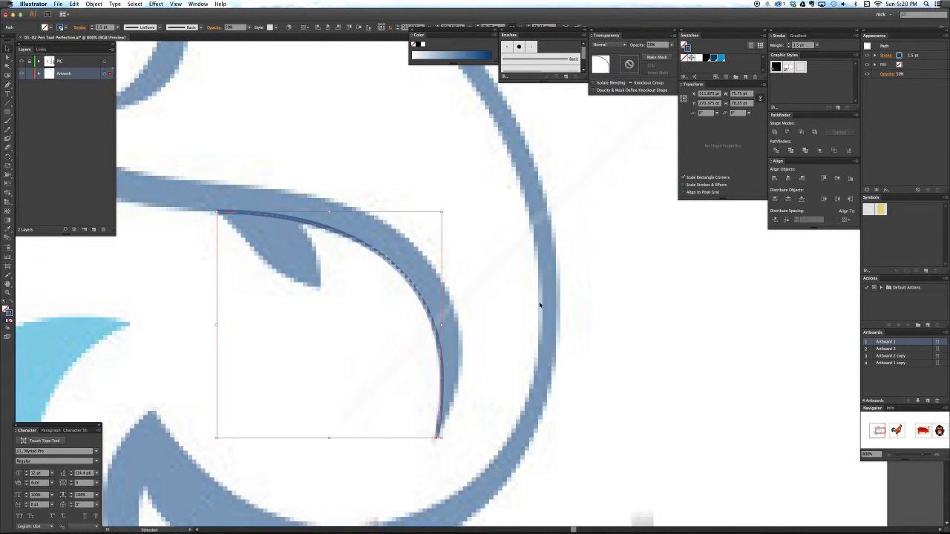
scroll(532, 318, down, 4)
scroll(533, 318, left, 3)
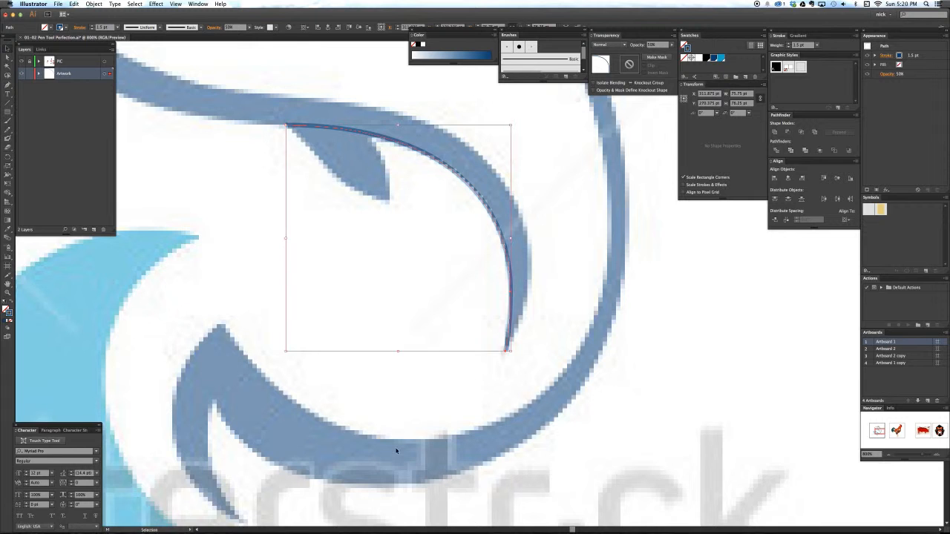
scroll(426, 322, up, 5)
scroll(426, 322, left, 6)
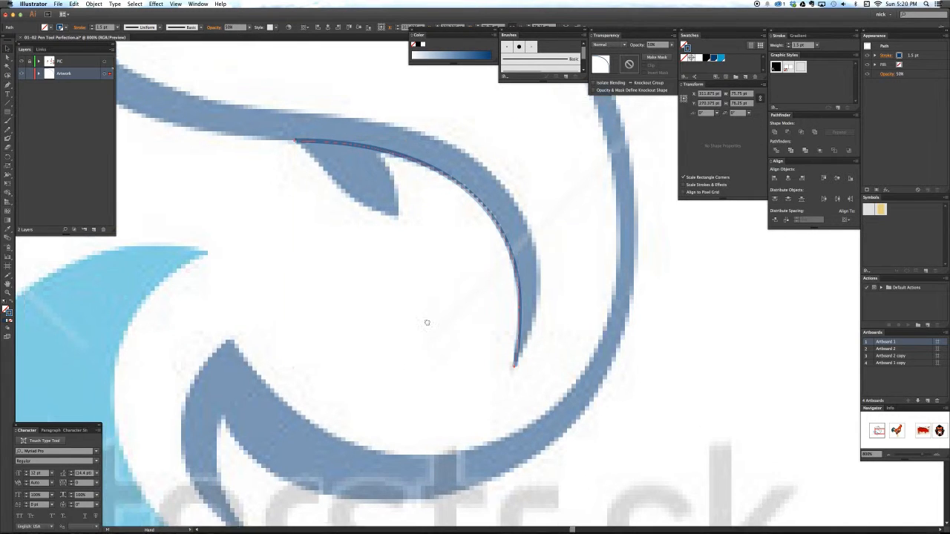
key(p)
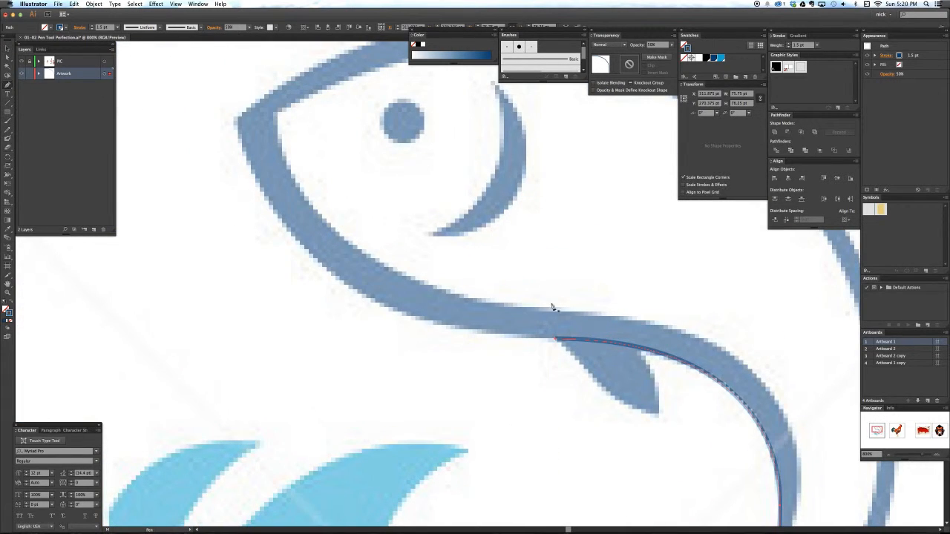
drag(556, 342, 329, 338)
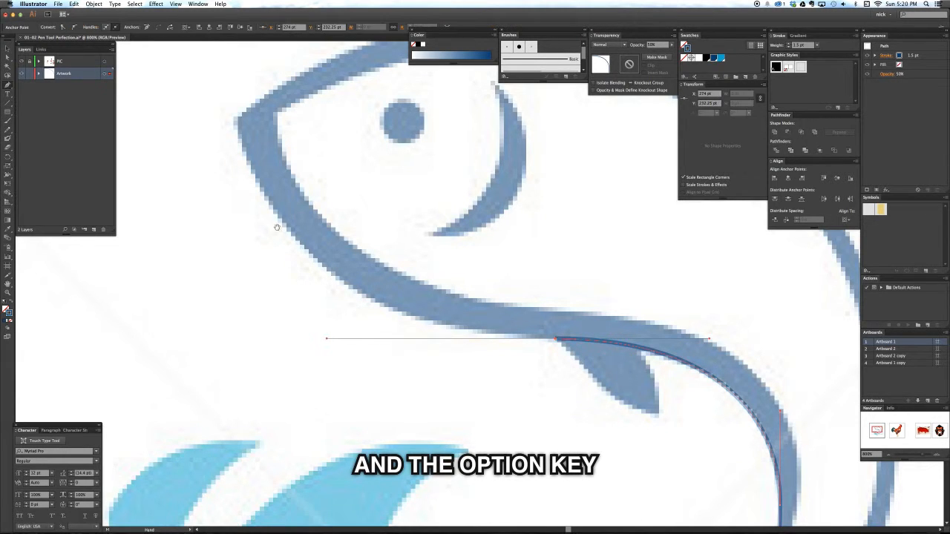
Continue the path with a corner anchor at the fish's nose and a horizontal-handled anchor at the crest before the dorsal fin
drag(278, 237, 334, 324)
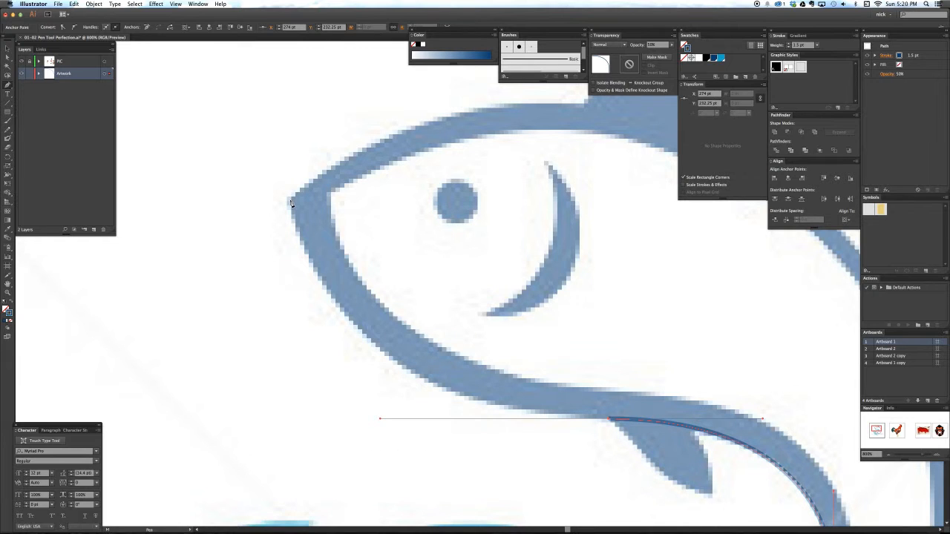
drag(291, 200, 272, 119)
mouse_move(271, 118)
mouse_down()
mouse_move(295, 132)
mouse_move(341, 205)
mouse_move(278, 132)
mouse_move(269, 172)
mouse_move(367, 176)
mouse_move(407, 159)
mouse_move(403, 178)
mouse_move(335, 221)
mouse_up()
drag(307, 255, 291, 208)
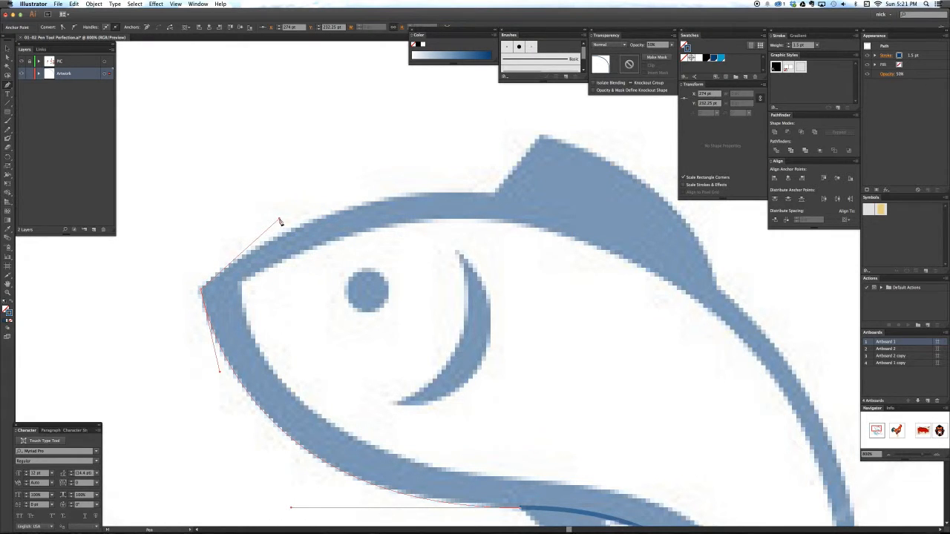
drag(280, 222, 280, 221)
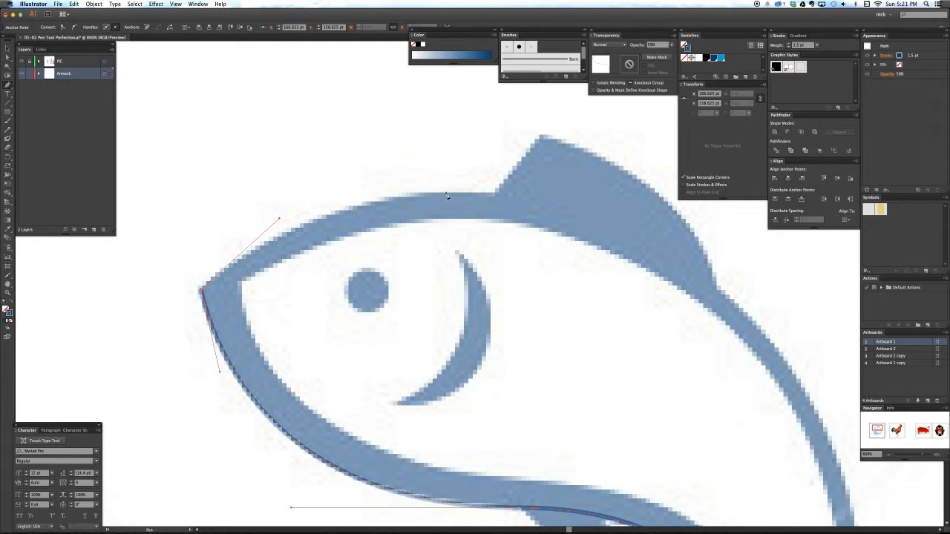
drag(450, 194, 514, 198)
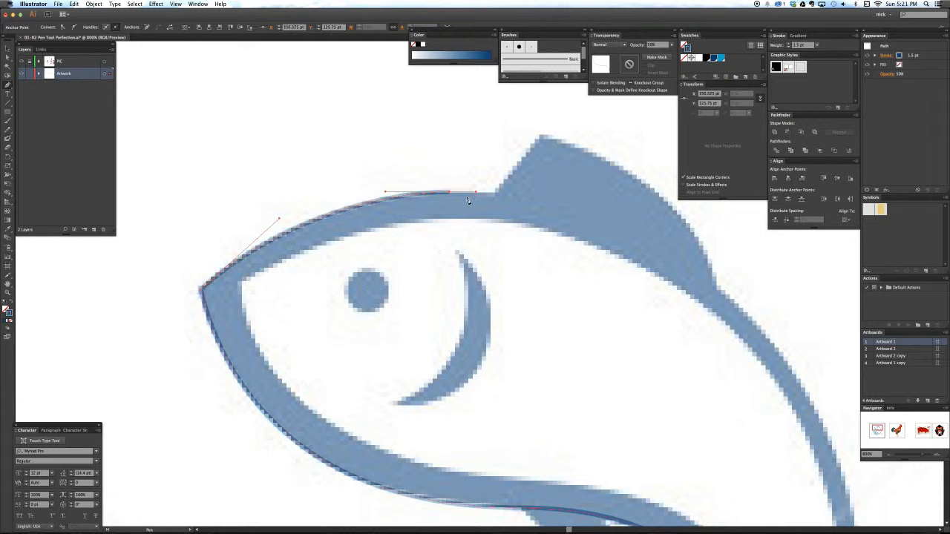
Lengthen the crest anchor's outgoing handle horizontally past the dorsal fin to prepare the long curve of the back
scroll(445, 200, right, 4)
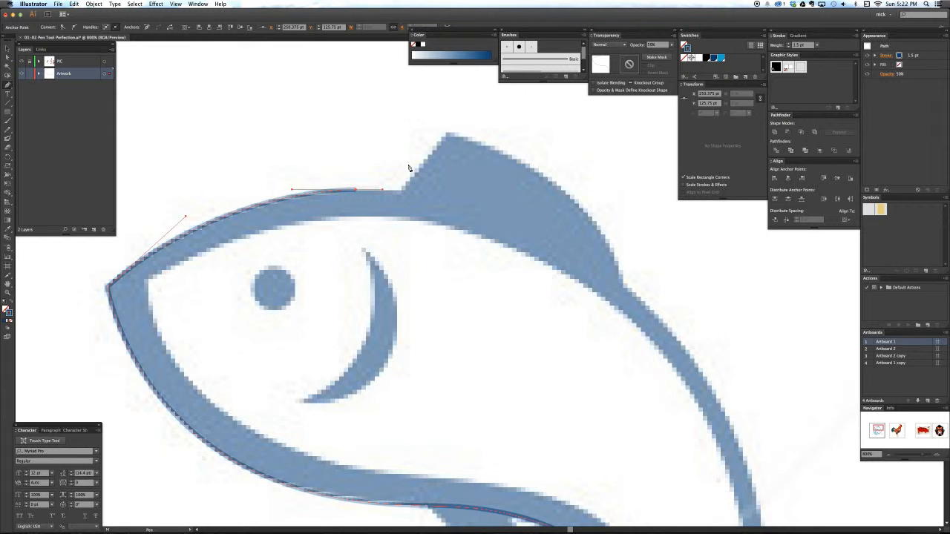
key(a)
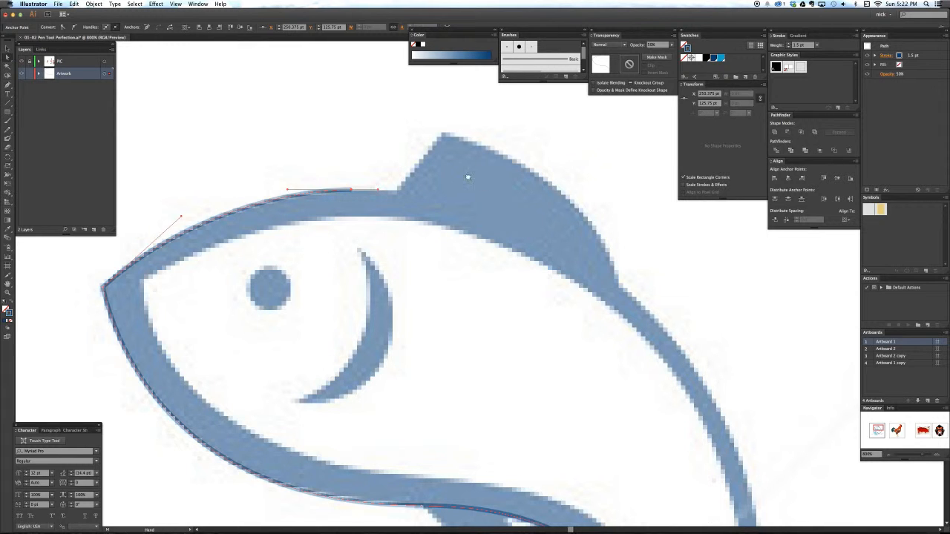
scroll(401, 154, right, 3)
scroll(401, 155, down, 1)
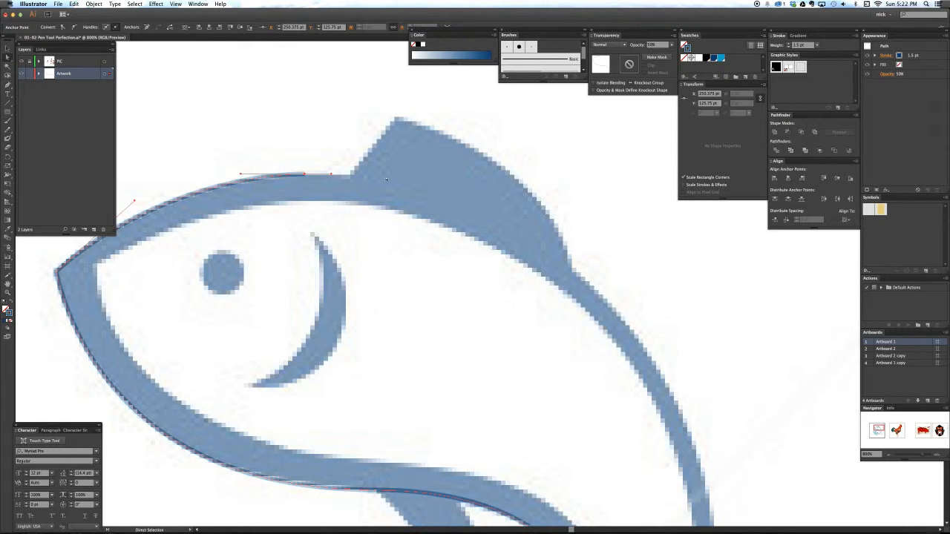
scroll(536, 242, down, 3)
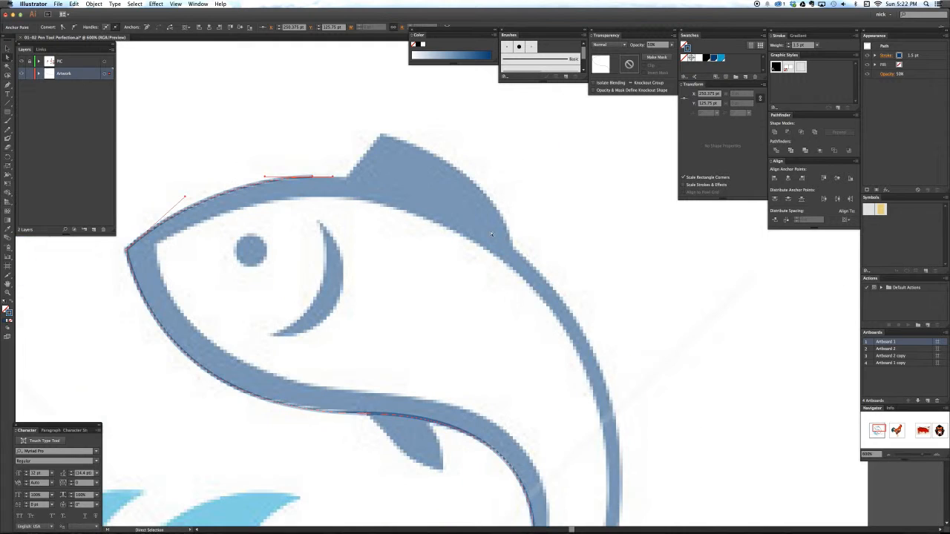
scroll(436, 207, down, 3)
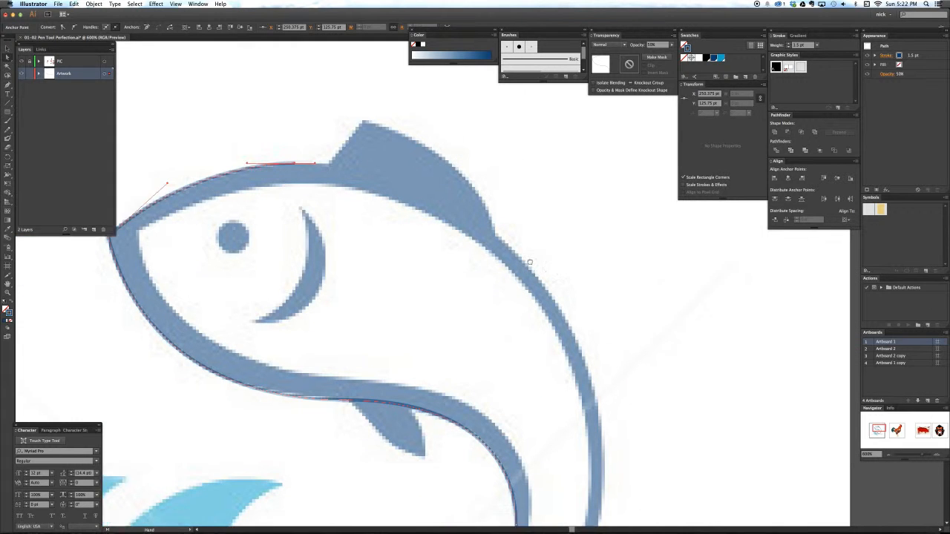
scroll(517, 371, down, 3)
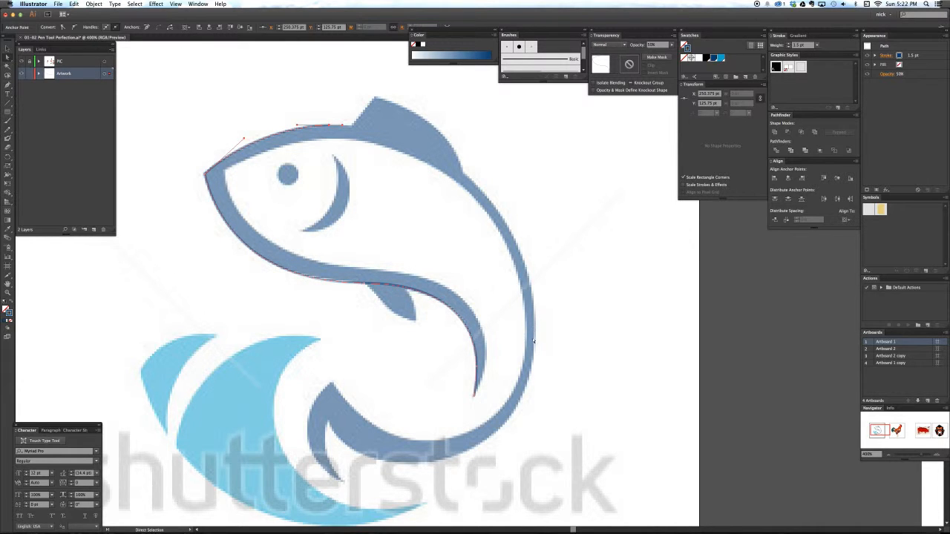
key(v)
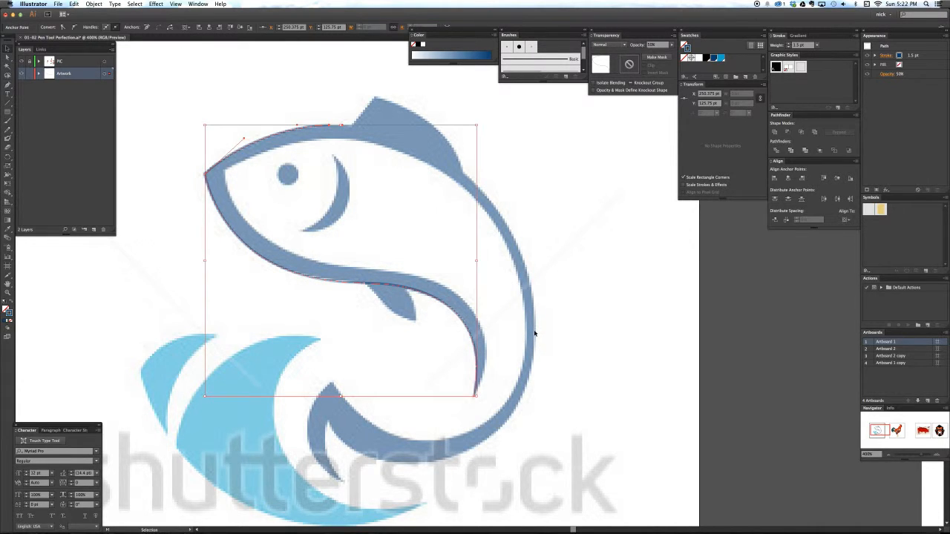
key(p)
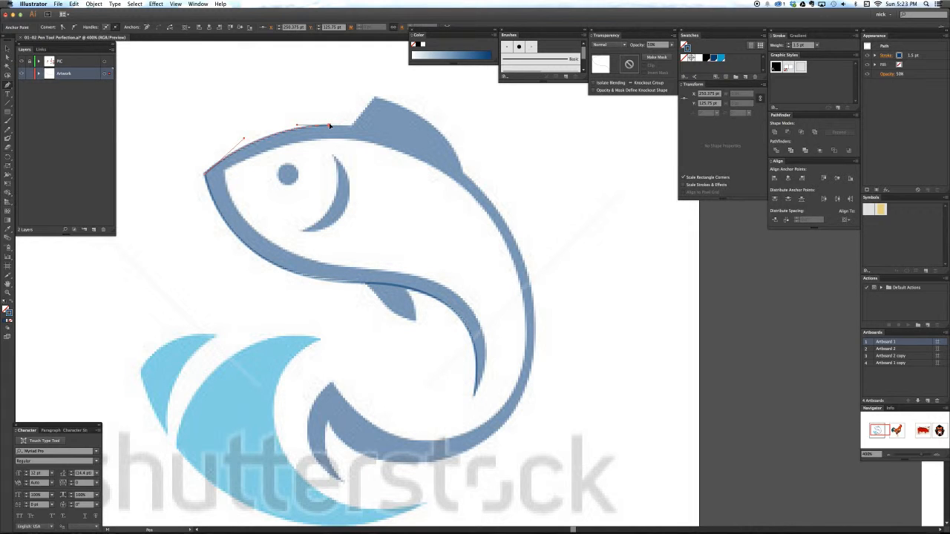
drag(428, 139, 331, 127)
drag(466, 128, 465, 125)
Trace the back's outer edge with a vertical-handled anchor at its widest point and a horizontal-handled anchor at the tail curve's lowest point
scroll(542, 331, right, 2)
scroll(543, 331, down, 1)
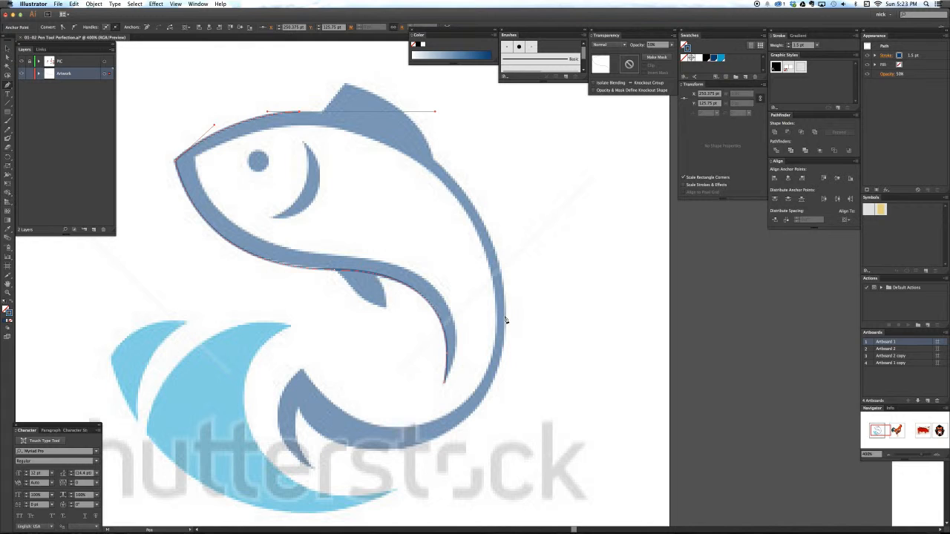
drag(505, 320, 506, 415)
drag(505, 415, 504, 423)
drag(505, 424, 505, 426)
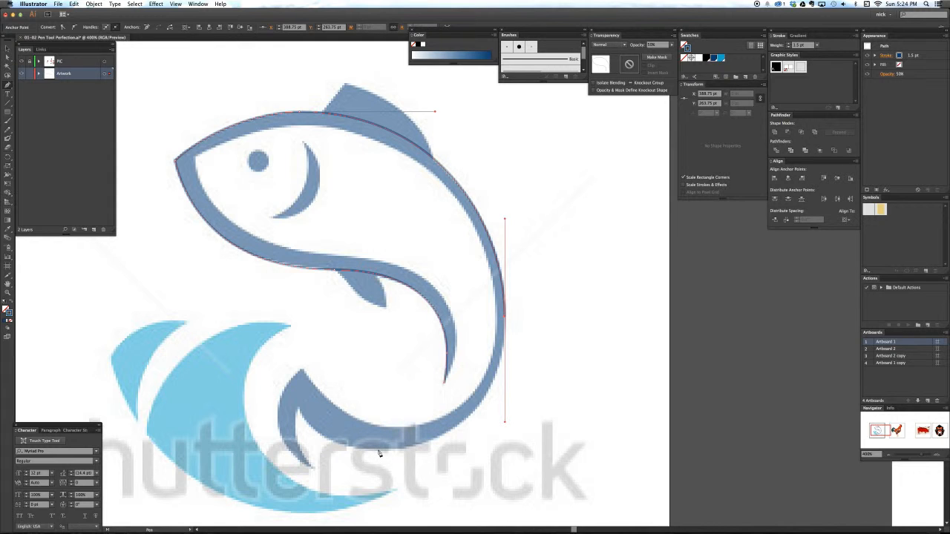
drag(379, 454, 314, 450)
drag(314, 451, 314, 451)
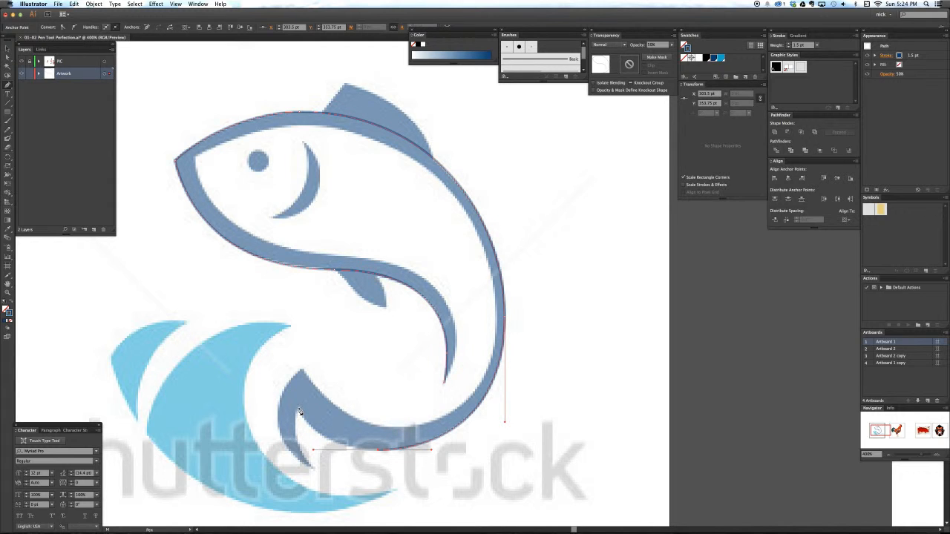
Extend the path to the inner notch of the tail fin and adjust the preceding horizontal handle to fit the tail's edge
click(299, 410)
key(a)
key(v)
key(a)
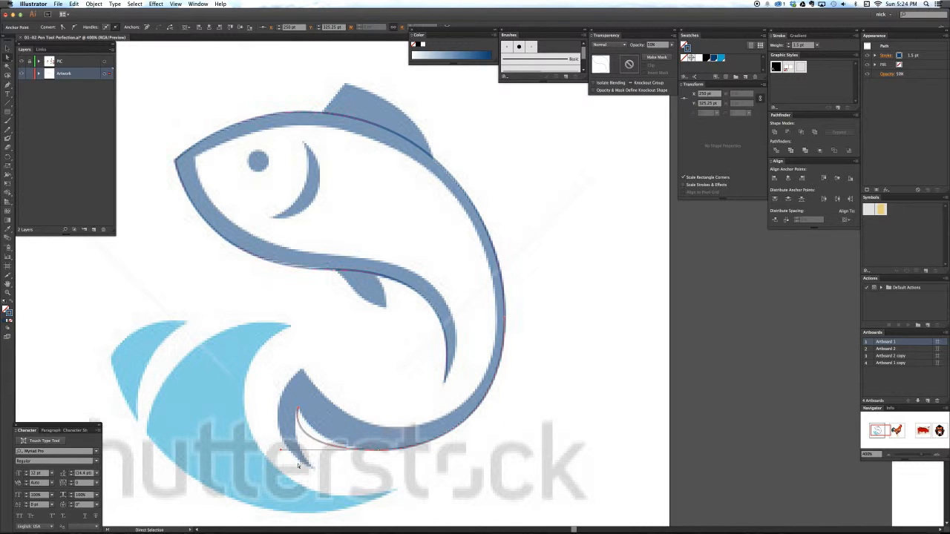
key(v)
key(a)
scroll(328, 445, left, 2)
scroll(328, 446, down, 1)
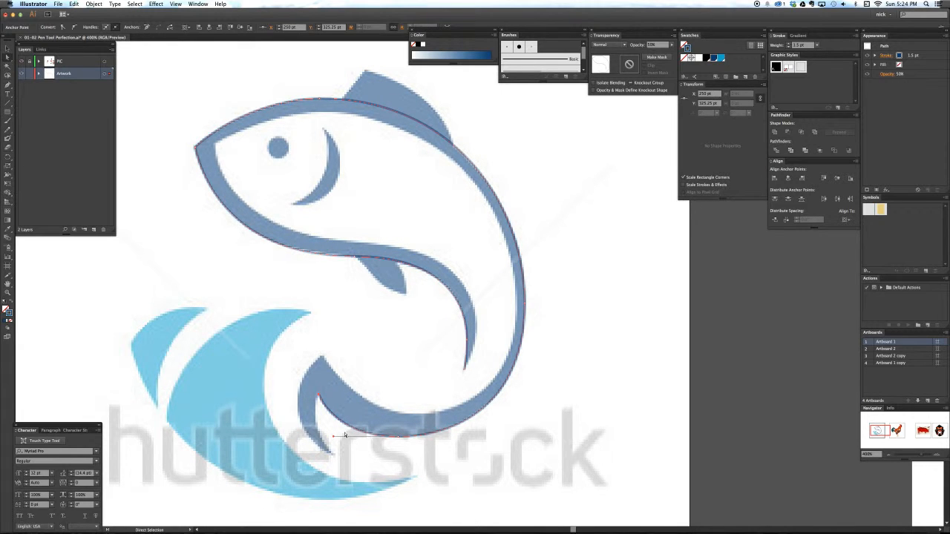
Reselect the fish outline's open end and resume the path with the Pen tool from the tail fin's inner notch
click(334, 435)
key(p)
scroll(319, 395, left, 3)
scroll(319, 396, down, 2)
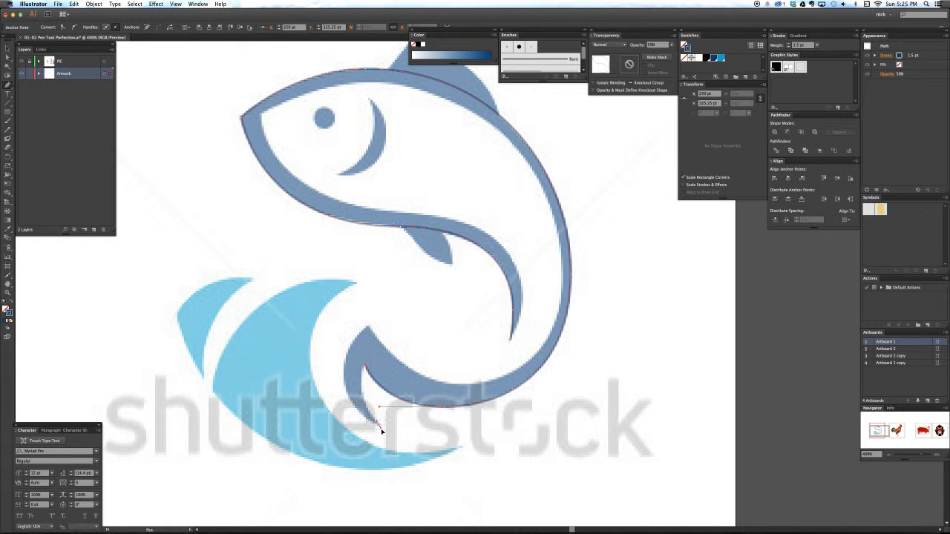
key(a)
click(364, 385)
key(p)
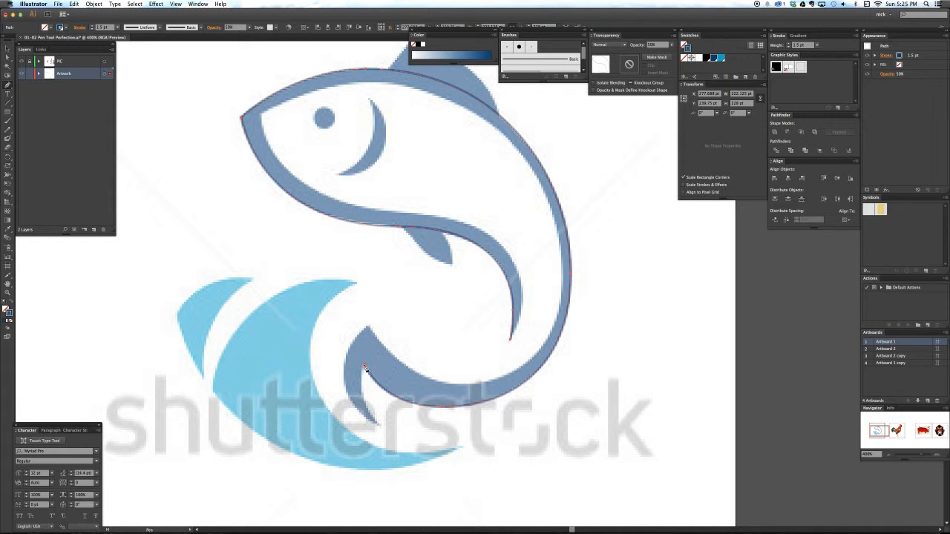
click(364, 369)
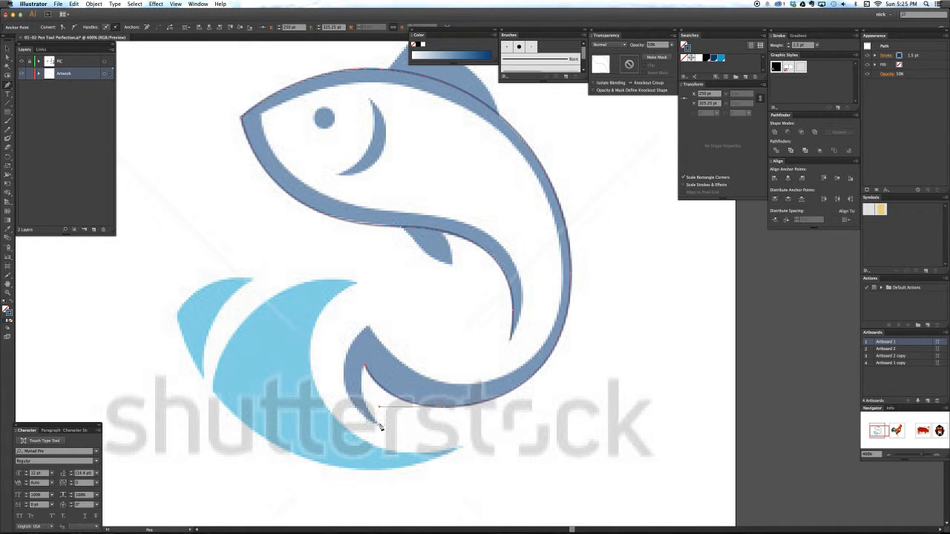
Trace the tail fin's outer lobe with an anchor at its lower tip, a vertical-handled anchor at its widest point, and a corner at its upper tip
drag(377, 431, 406, 449)
drag(405, 448, 345, 410)
click(369, 327)
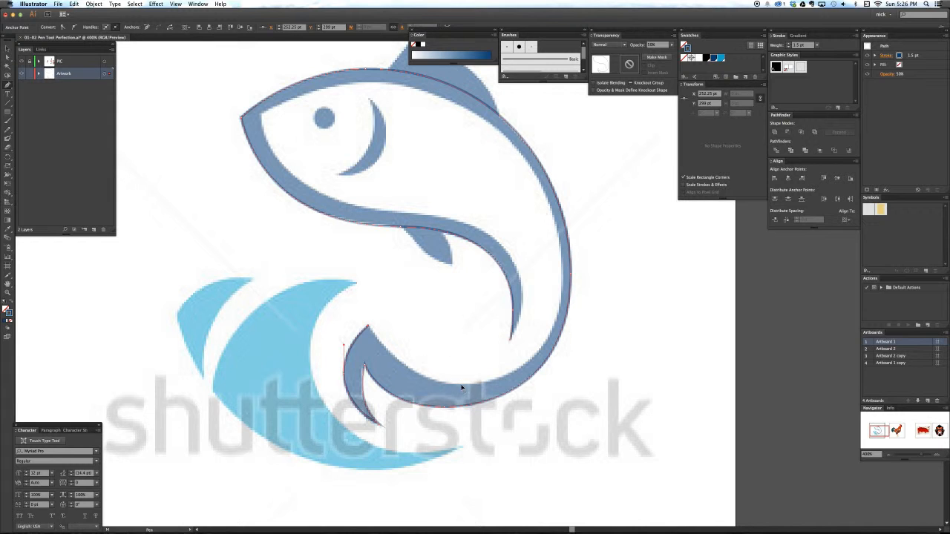
Trace the tail's inner curve with a horizontal-handled anchor at its lowest point and a vertical-handled anchor inside the back, extending its upper handle
drag(462, 388, 521, 389)
drag(522, 388, 562, 387)
drag(565, 278, 564, 266)
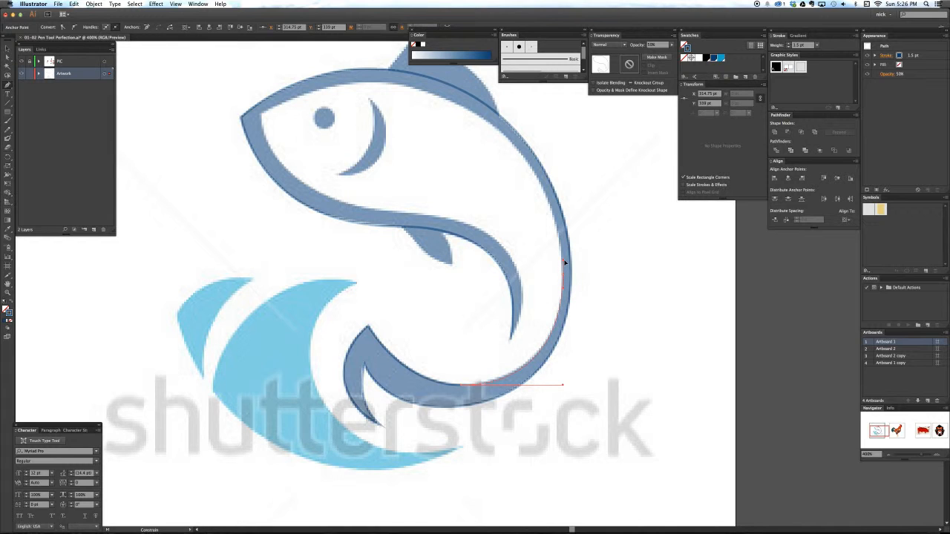
drag(568, 210, 566, 117)
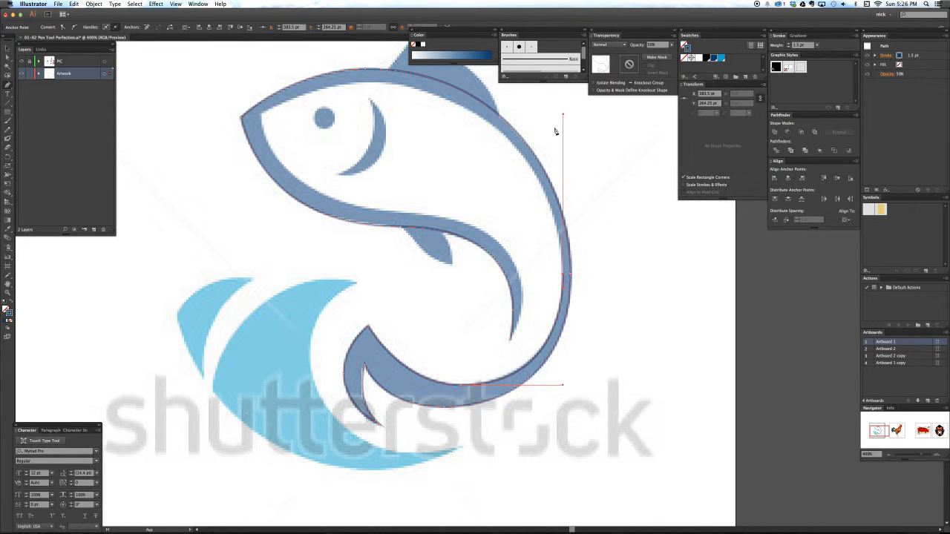
Continue the inner edge with a horizontal-handled anchor at the head's inner crest and a corner anchor at the inner nose
click(369, 84)
click(310, 88)
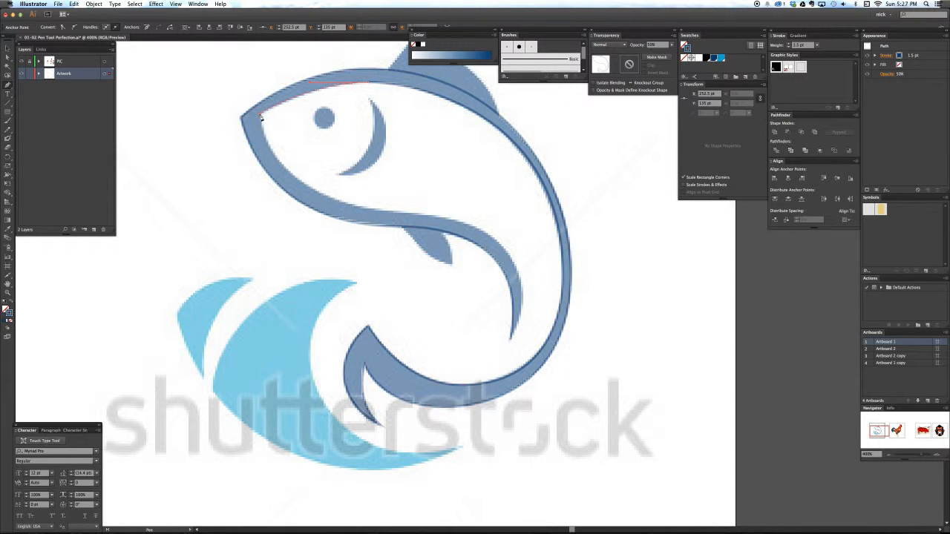
click(261, 115)
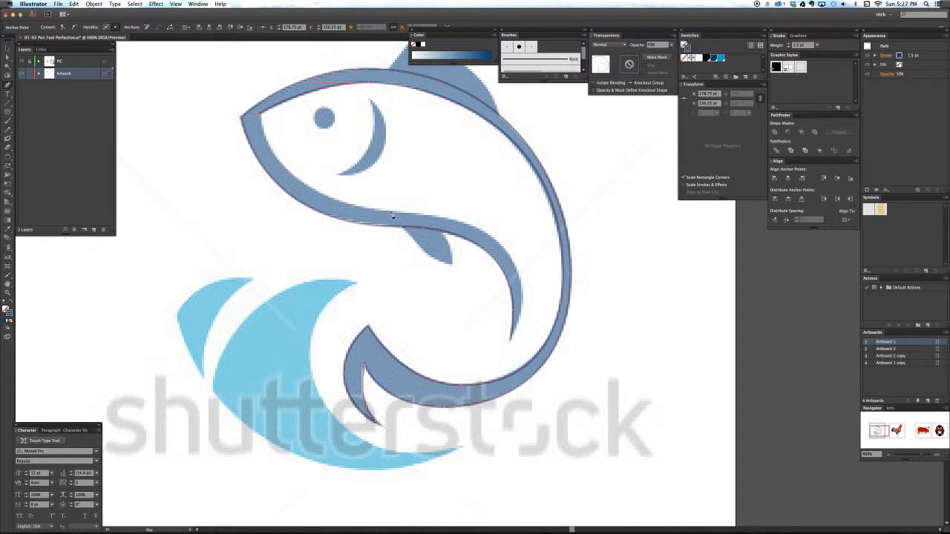
Trace the belly's inner edge with a slightly angled anchor and a vertical-handled anchor, then close the path at the body's pointed end
drag(385, 211, 510, 226)
drag(510, 225, 510, 226)
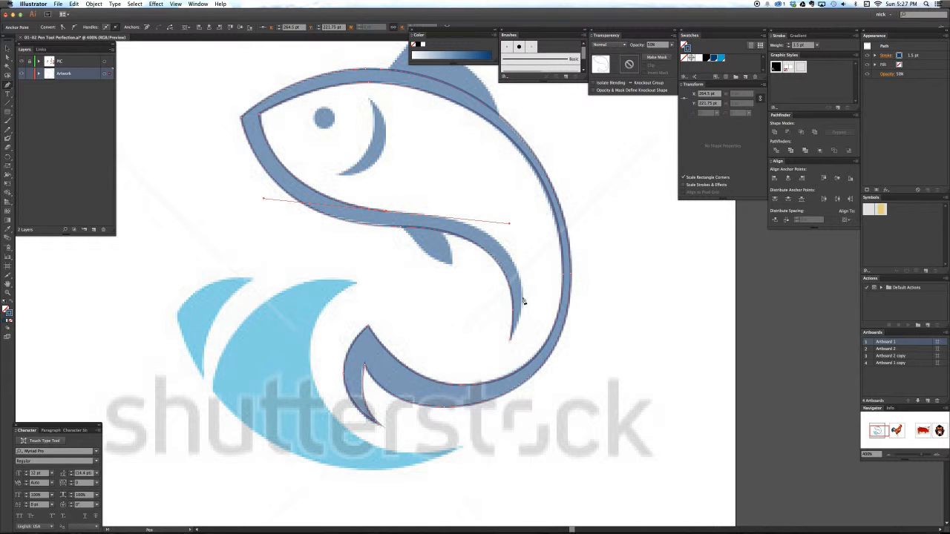
click(522, 300)
drag(523, 299, 523, 335)
drag(523, 333, 523, 325)
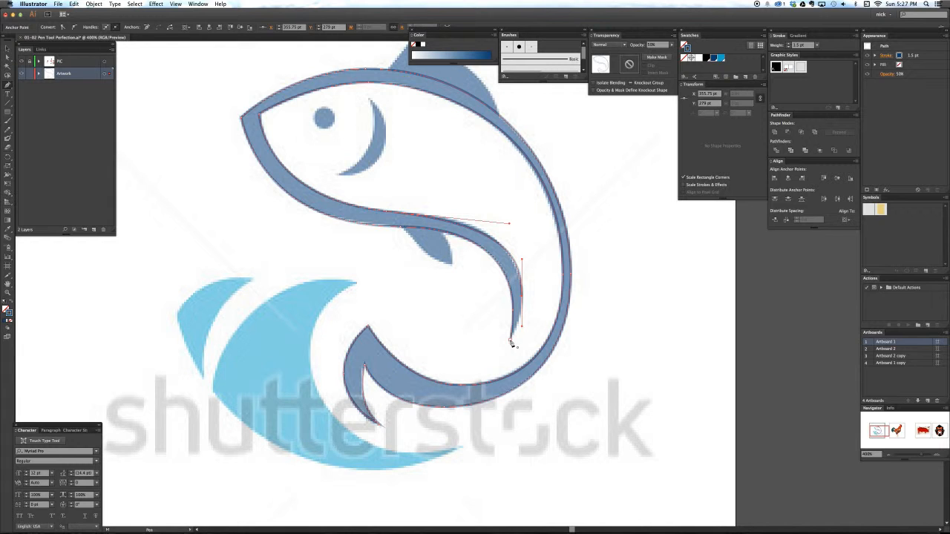
click(512, 342)
scroll(415, 212, up, 3)
scroll(416, 211, right, 2)
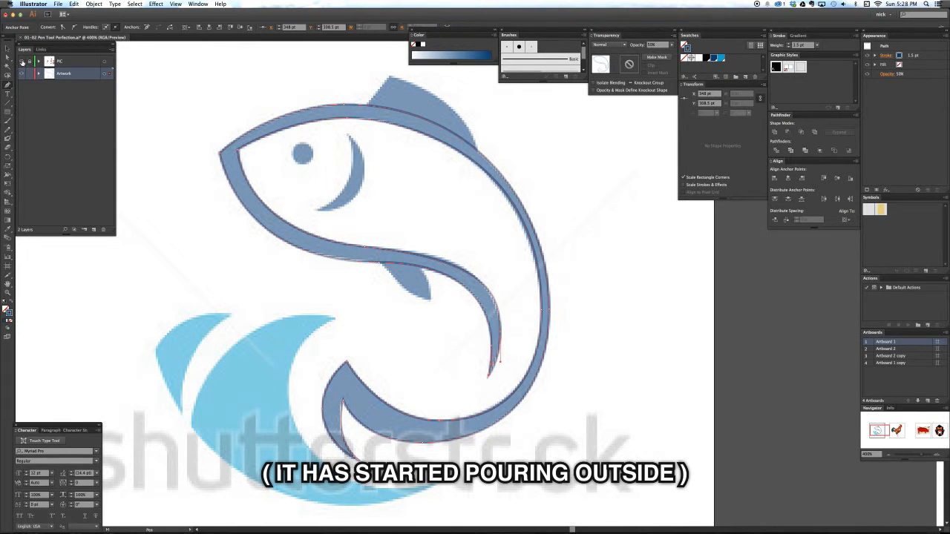
Hide the PIC template layer and deselect the path to review the bare fish outline
click(21, 61)
key(v)
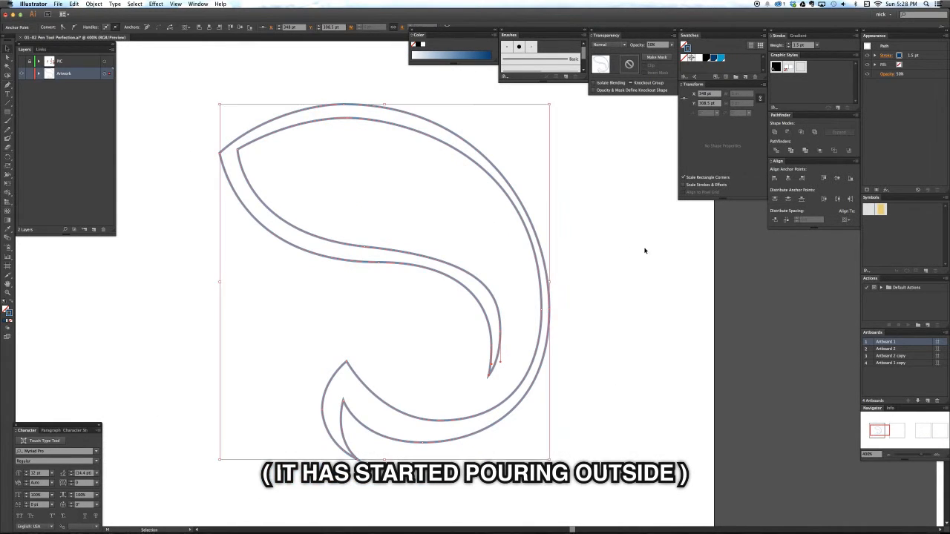
click(412, 384)
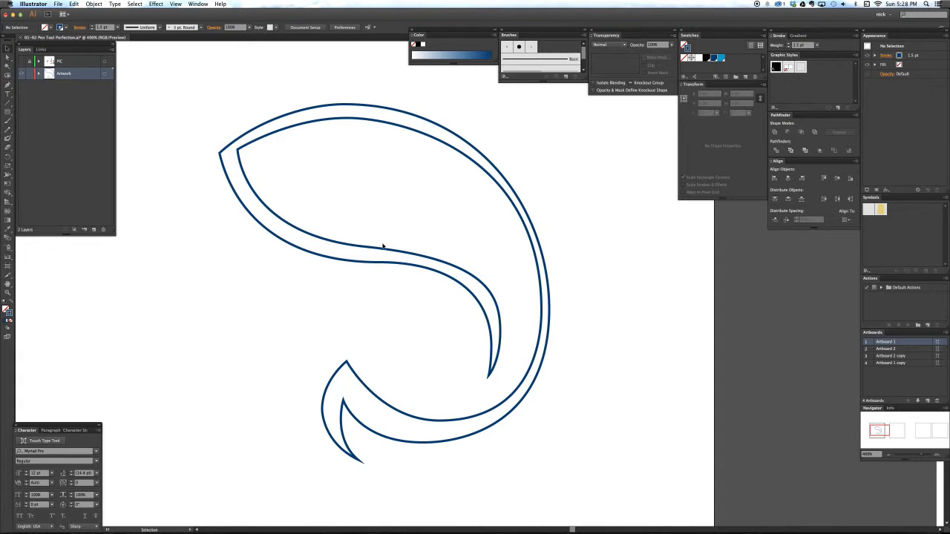
Try raising the right handle of the belly's inner anchor slightly, and undo the change
key(a)
click(371, 245)
click(365, 246)
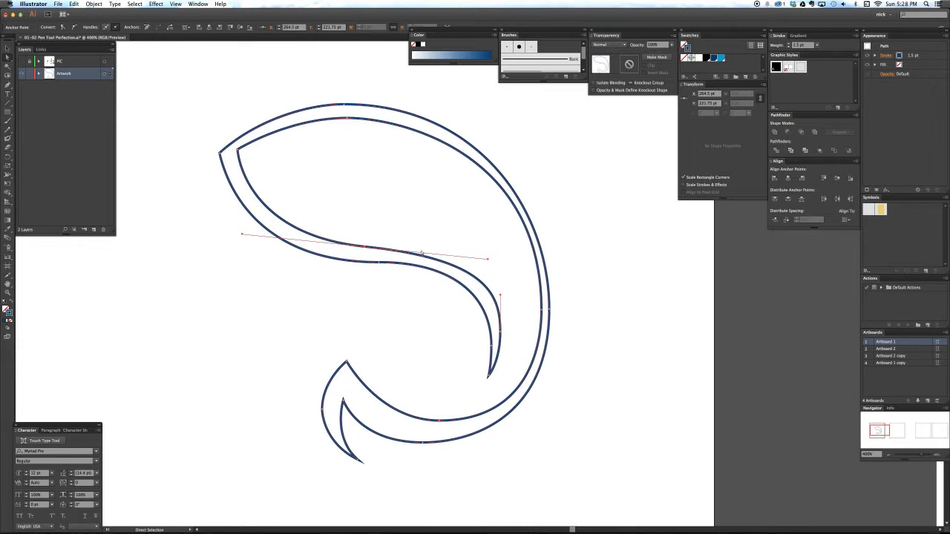
drag(489, 262, 488, 255)
key(super+z)
Try angling the inner belly anchor's right handle upward, first slightly and then sharply, to compare the resulting bends in the curve
click(376, 256)
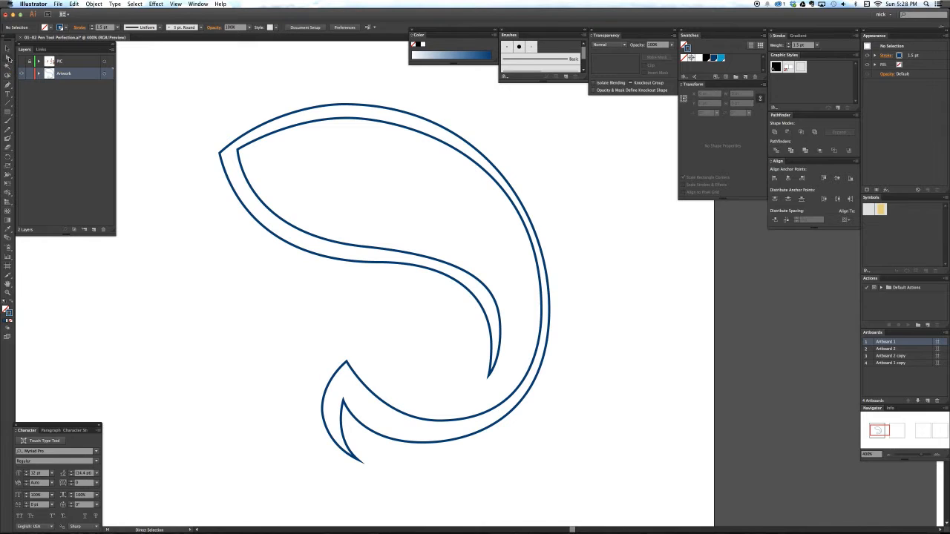
drag(397, 224, 357, 254)
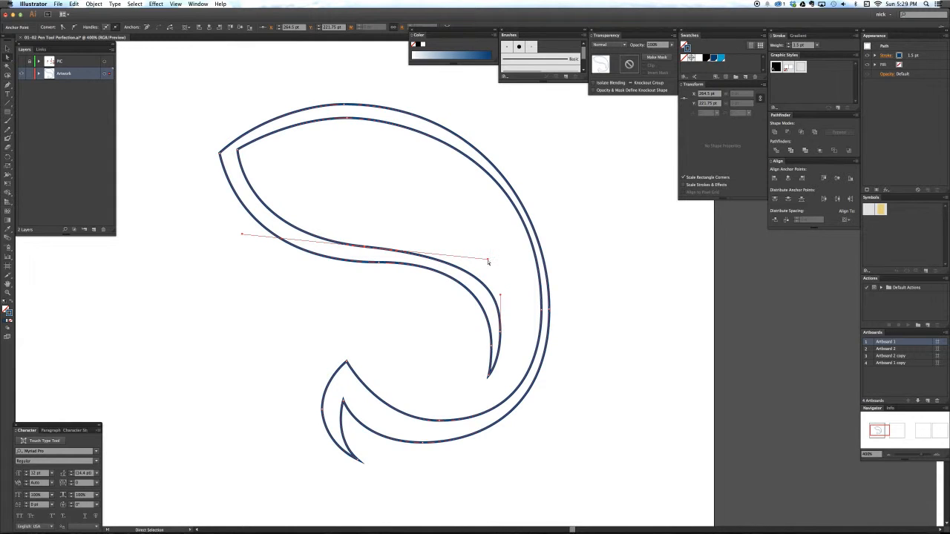
drag(487, 261, 480, 256)
click(394, 277)
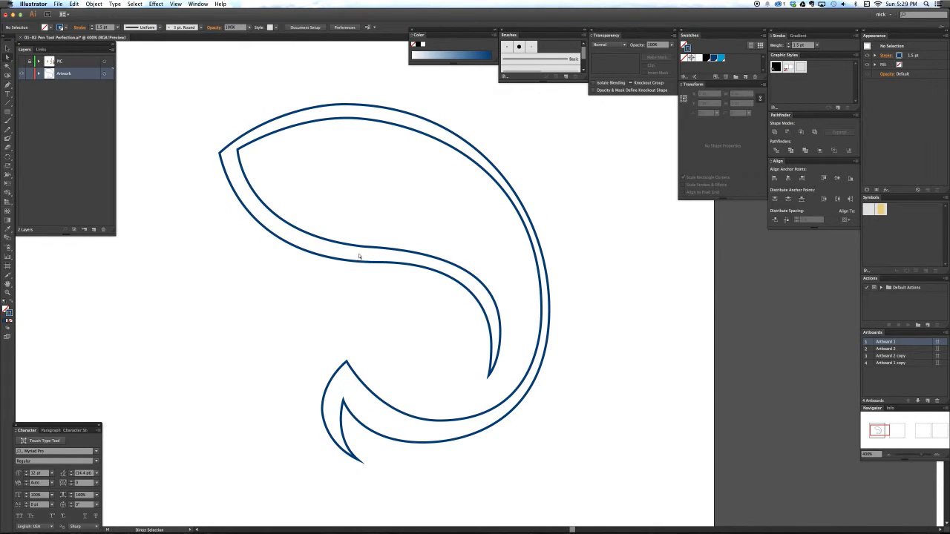
click(375, 237)
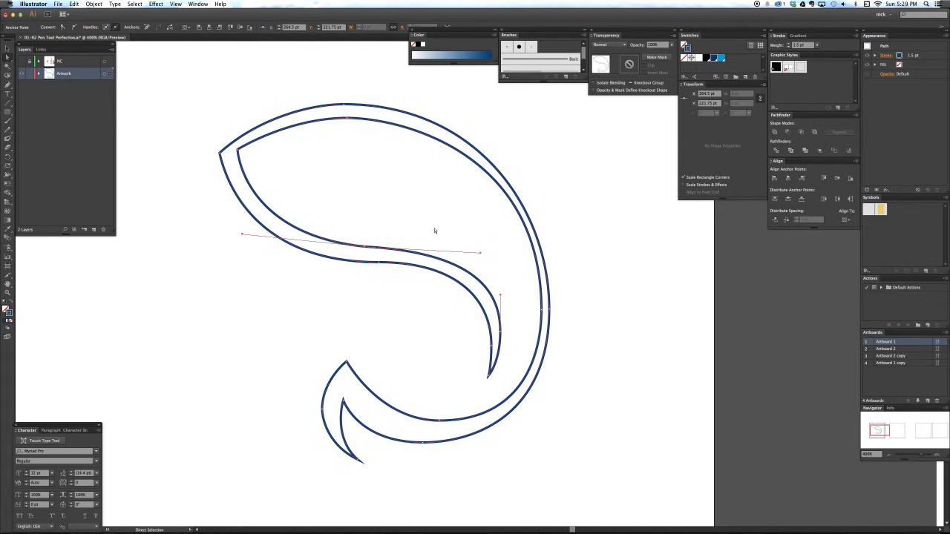
mouse_move(483, 255)
mouse_down()
mouse_move(483, 233)
mouse_move(494, 246)
mouse_up()
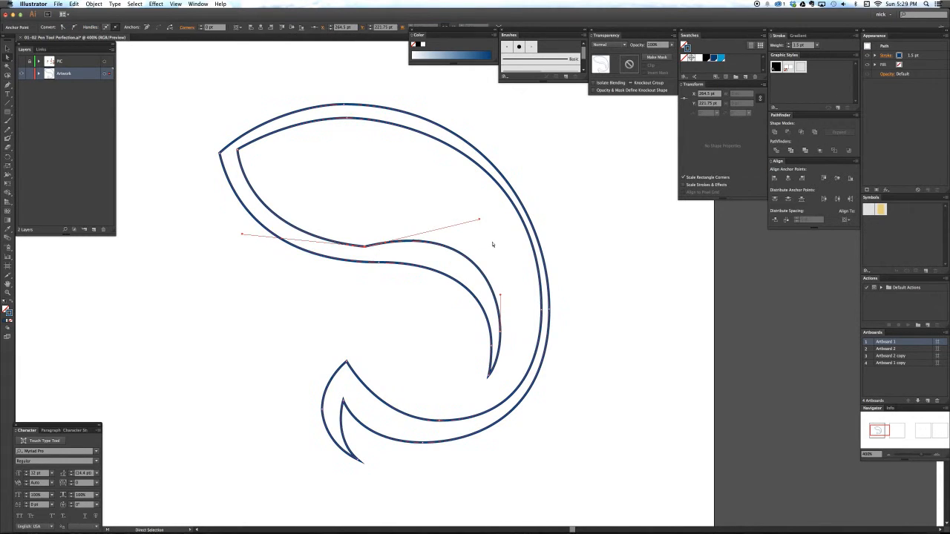
click(368, 252)
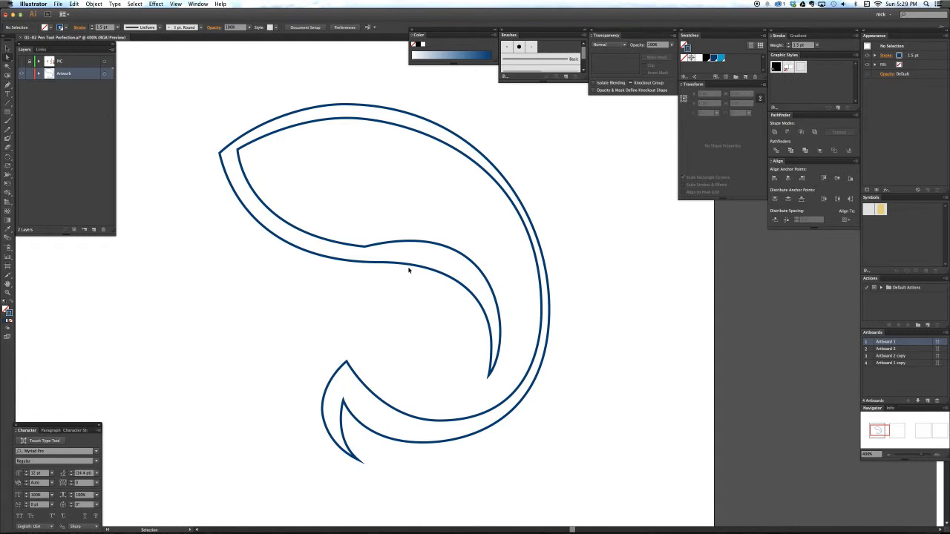
Smooth the belly's inner curve by nudging the middle anchor's right handle upward and slightly shortening the vertical handle near the pointed end
click(407, 263)
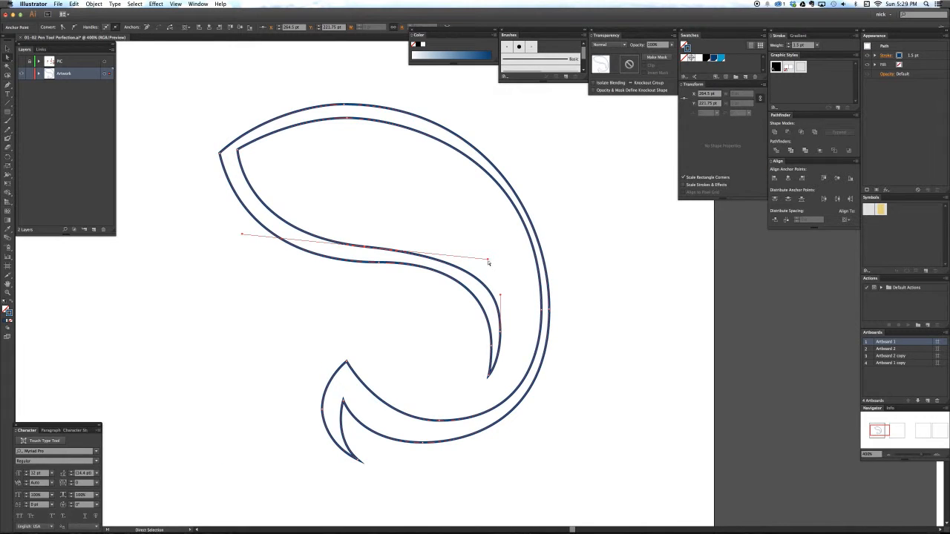
drag(488, 261, 485, 256)
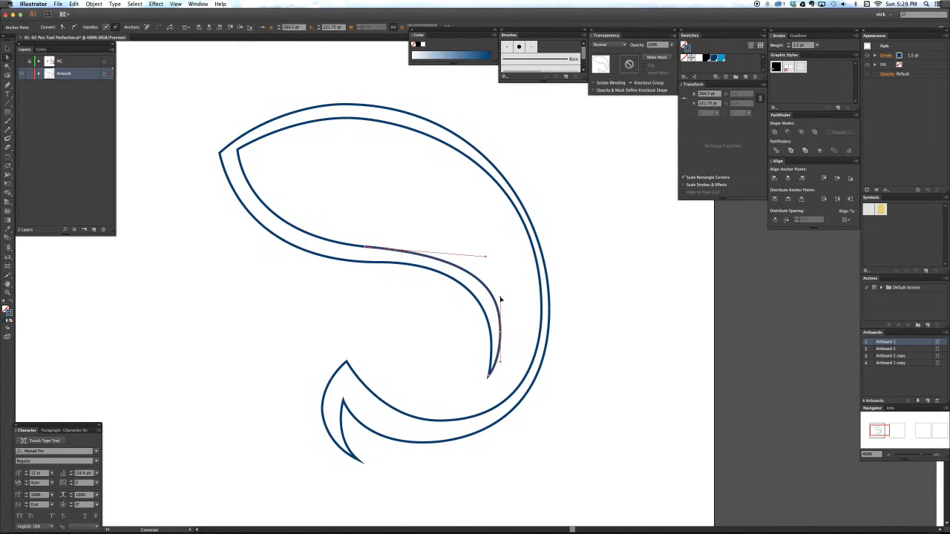
click(444, 282)
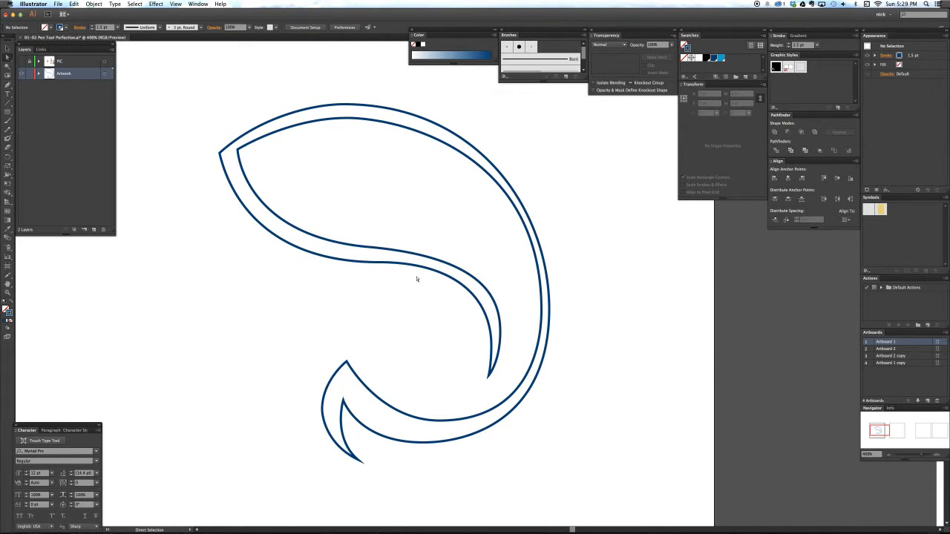
Show the PIC template layer again and add an anchor point on the belly's inner curve where it strays from the template
click(21, 62)
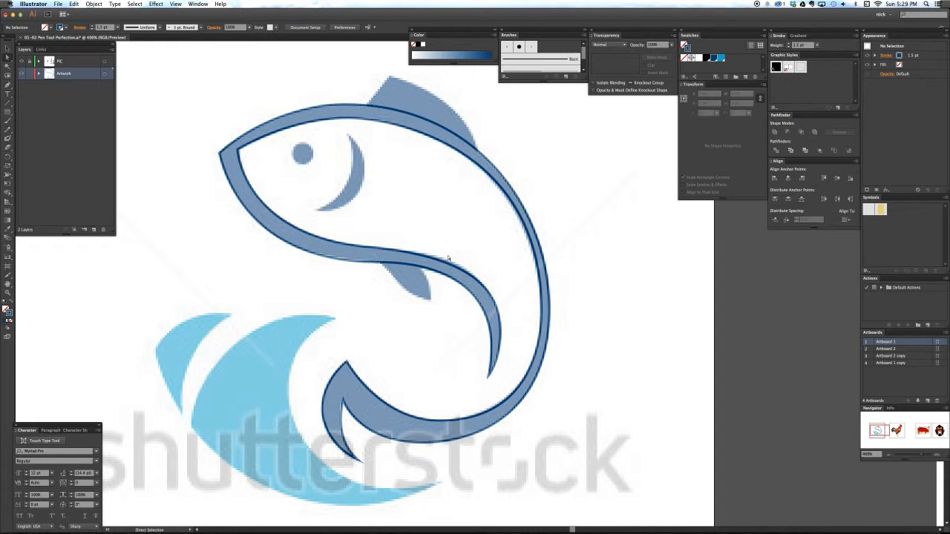
click(446, 265)
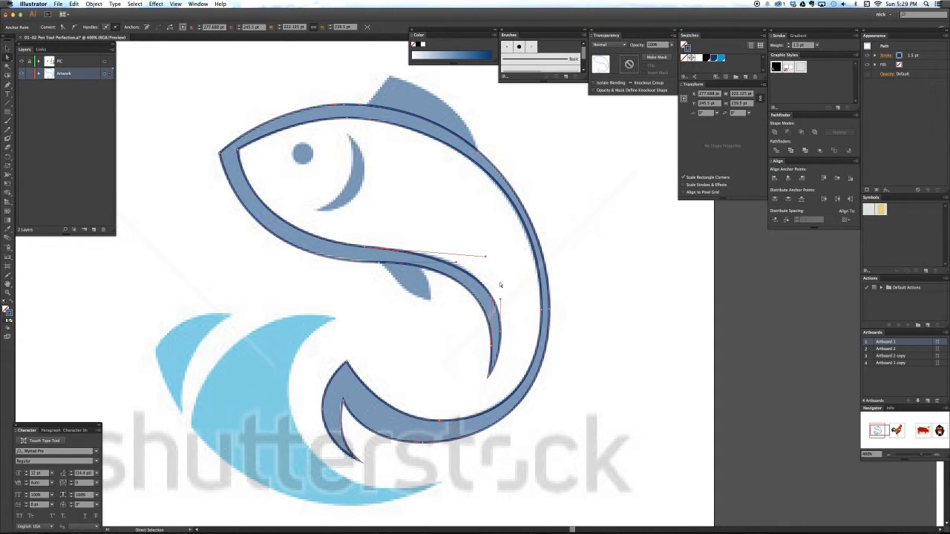
key(plus)
click(8, 83)
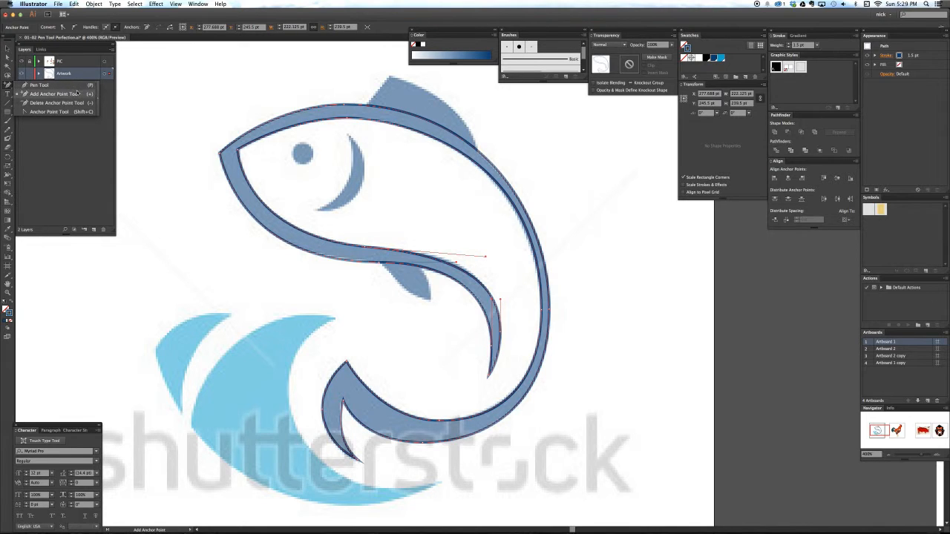
click(454, 268)
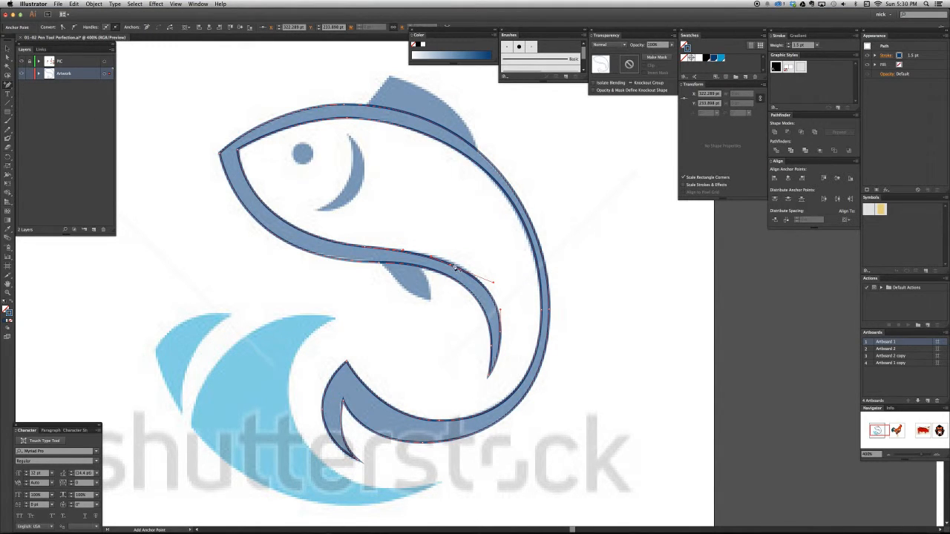
Try deleting the added anchor point from the belly's inner curve, and undo the deletion
key(a)
key(minus)
click(451, 269)
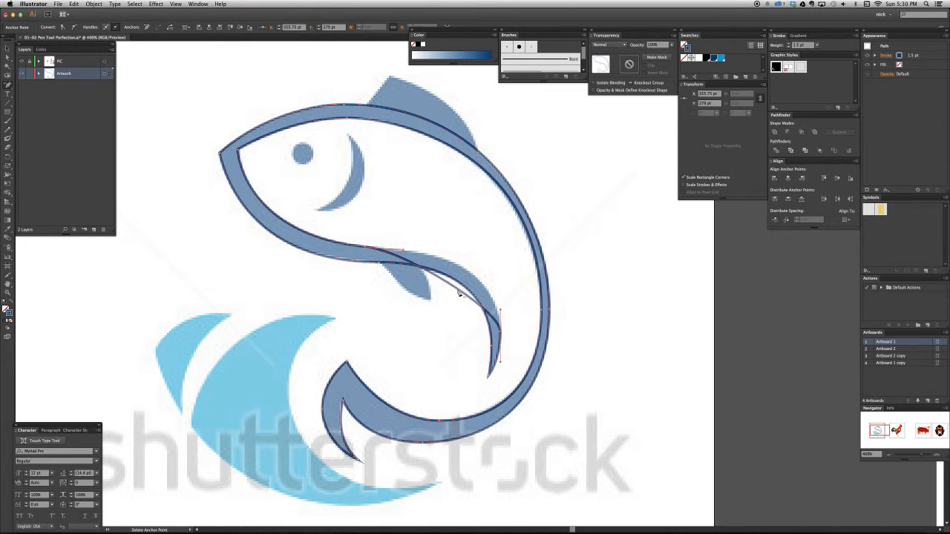
key(a)
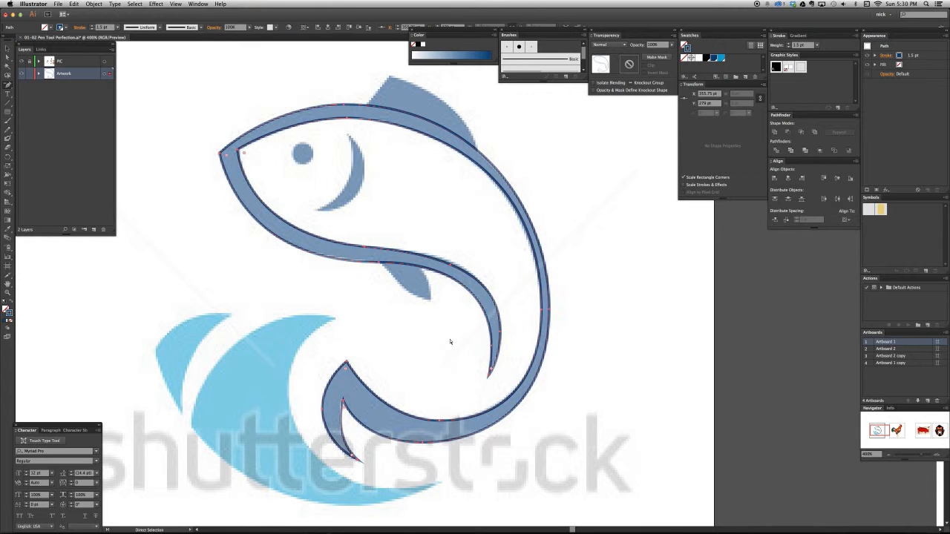
Move the added anchor point up onto the template's belly edge and deselect the outline
click(460, 285)
click(457, 254)
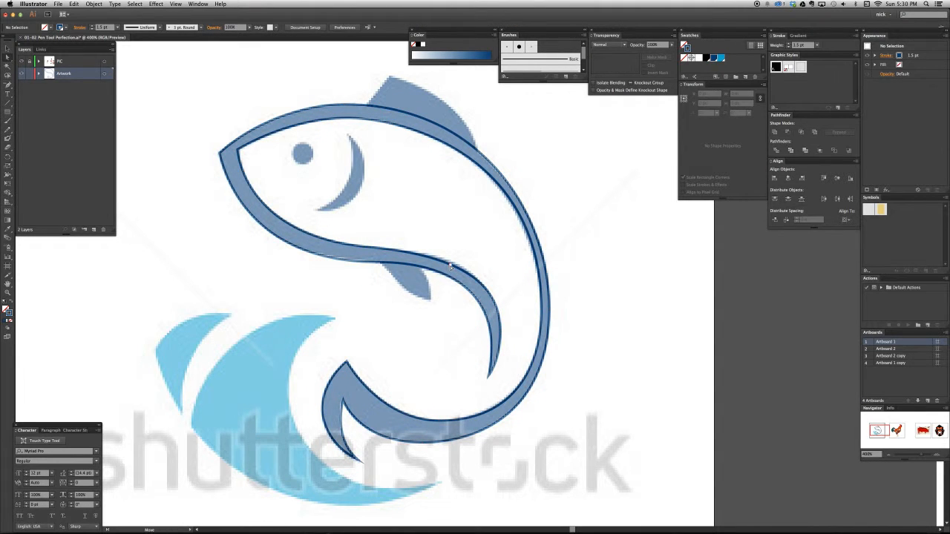
click(451, 264)
click(449, 276)
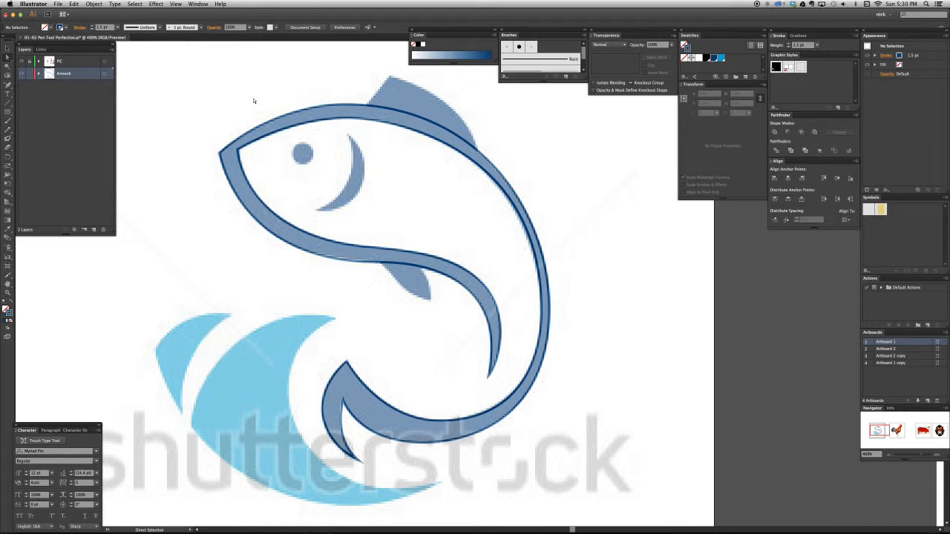
Hide the PIC template layer and select the whole fish outline to check its curves and anchor placement
scroll(397, 117, up, 2)
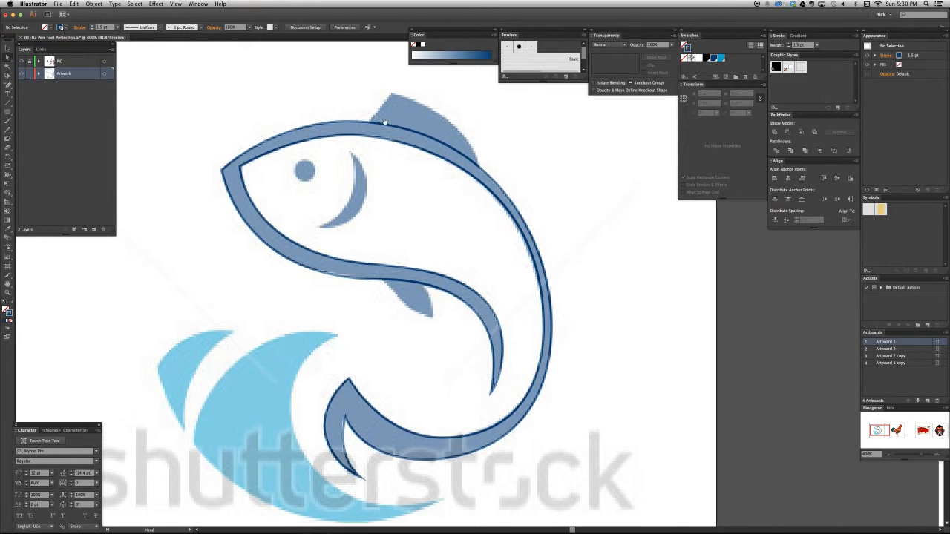
key(p)
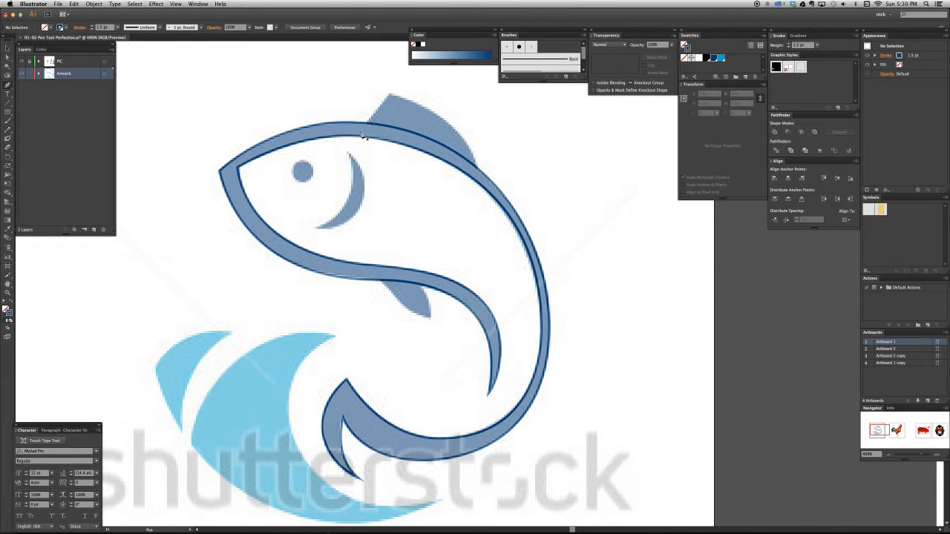
key(v)
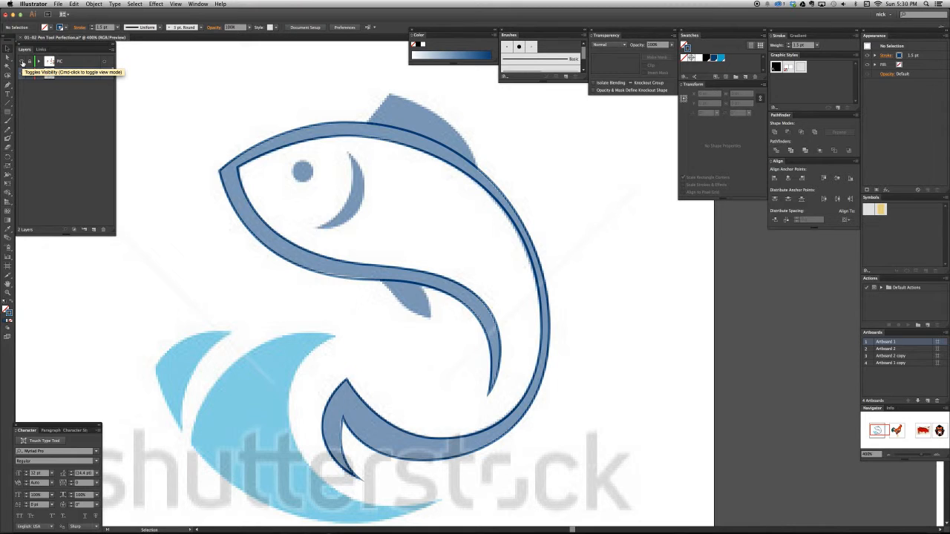
click(22, 62)
drag(239, 110, 401, 175)
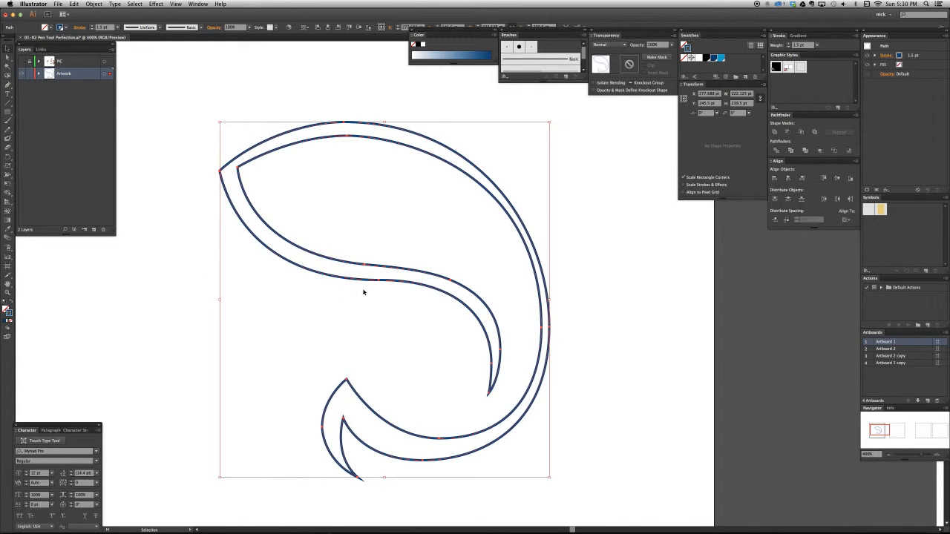
Swap the fish outline's fill and stroke so the shape is solid dark blue without a stroke, and deselect it
click(6, 311)
drag(254, 276, 372, 256)
key(shift+x)
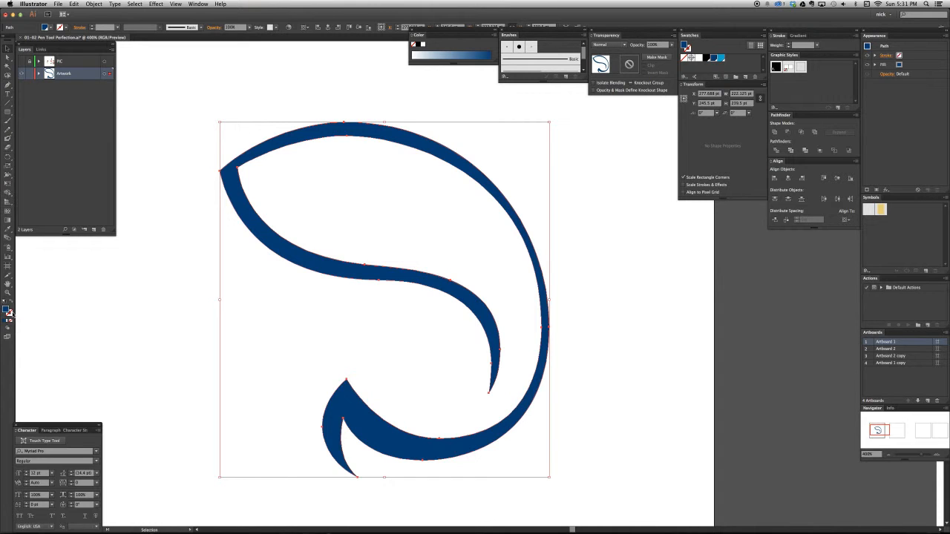
click(283, 286)
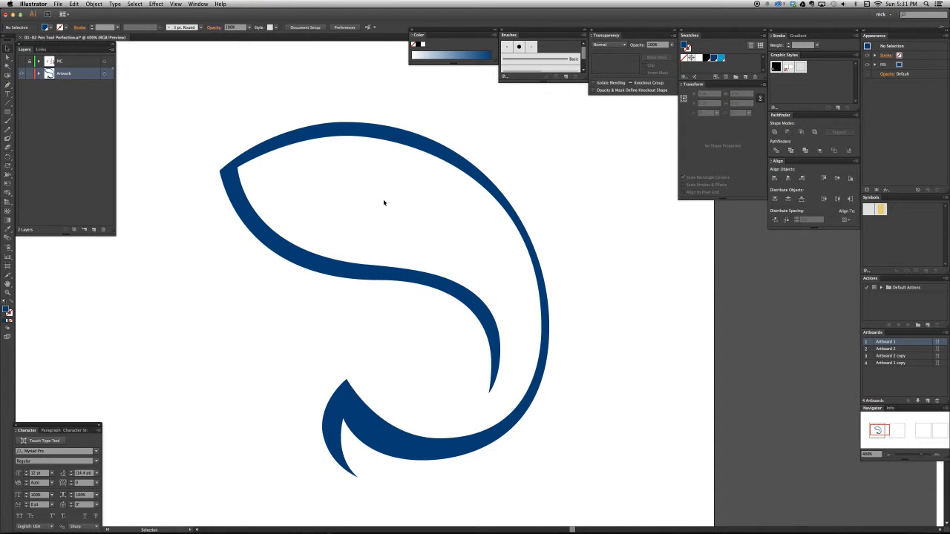
Show the PIC template layer again beneath the filled fish outline
click(22, 62)
scroll(364, 156, up, 2)
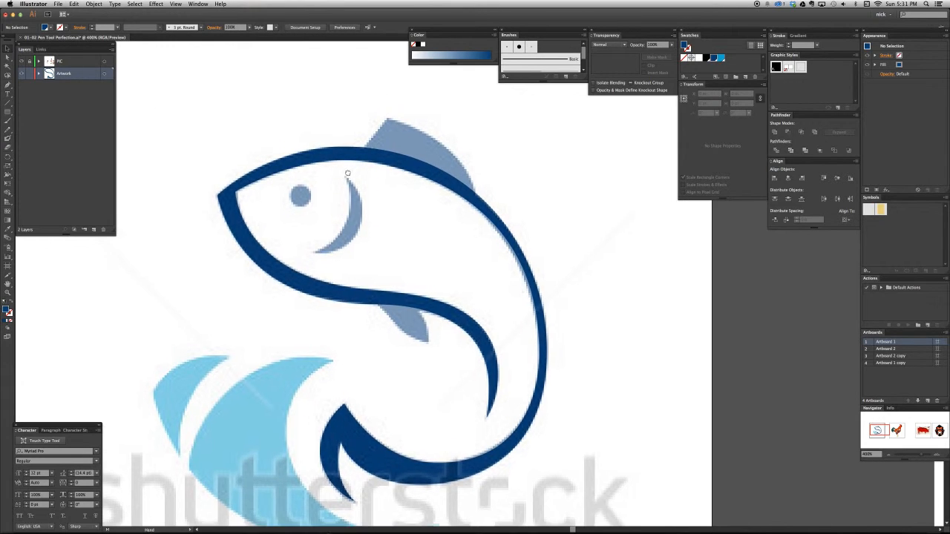
click(405, 167)
click(382, 182)
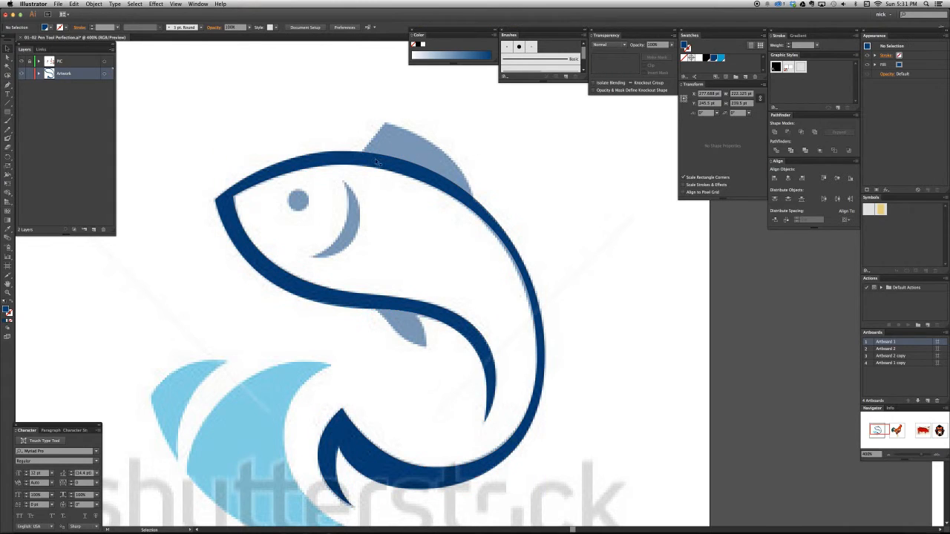
Trace the dorsal fin as a separate closed Pen path whose lower edge overlaps the fish's back, and deselect it
key(p)
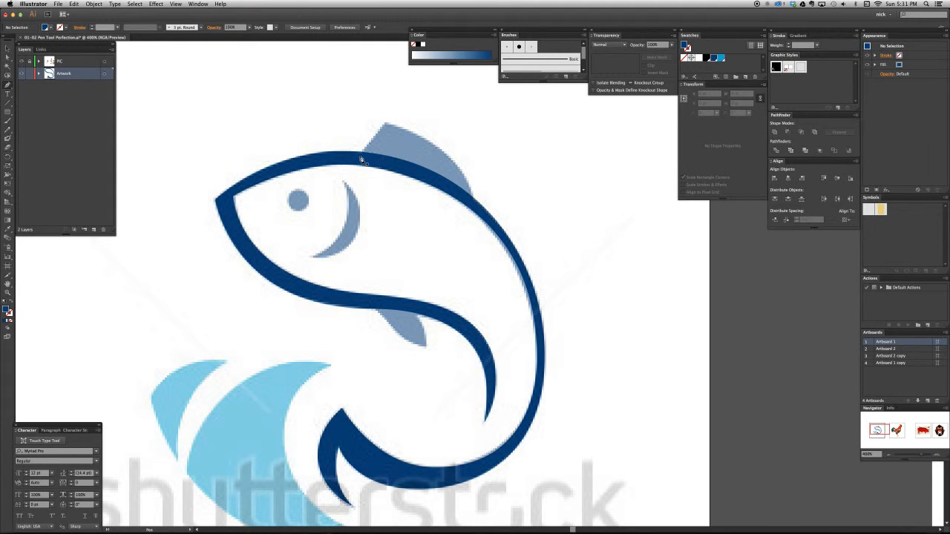
click(360, 158)
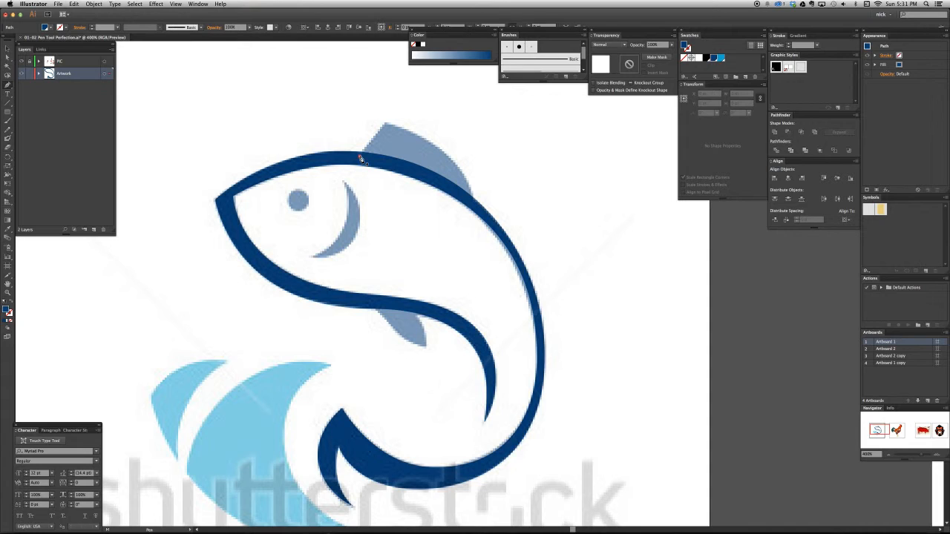
click(386, 127)
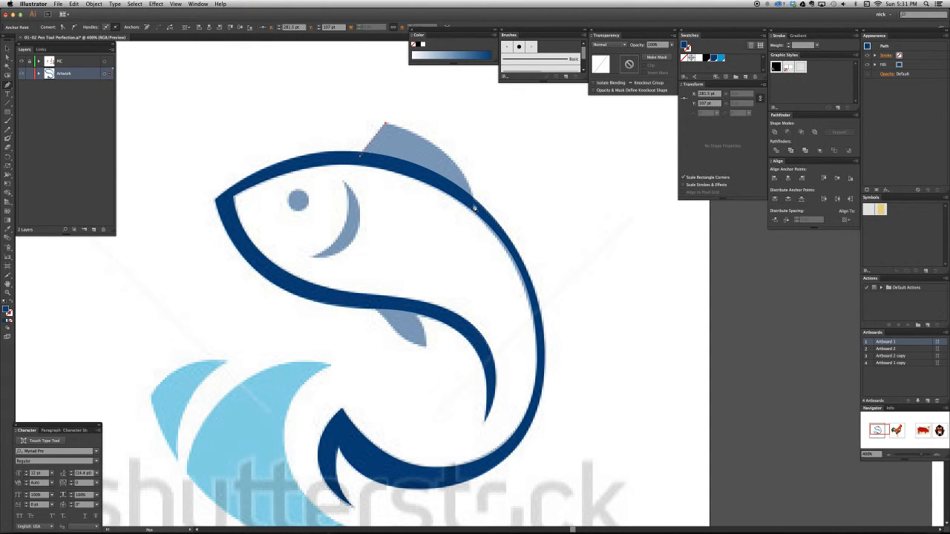
drag(478, 232, 482, 272)
drag(482, 271, 460, 174)
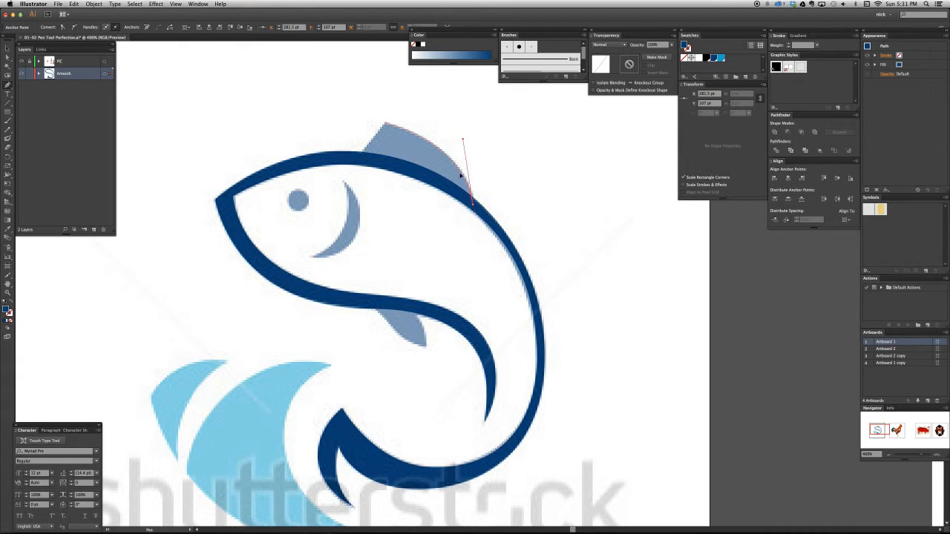
click(423, 164)
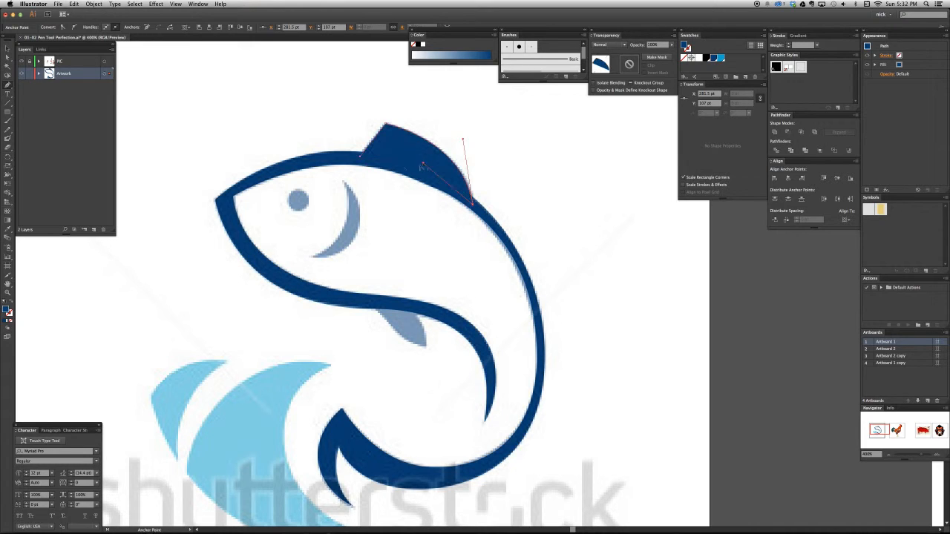
click(359, 159)
key(v)
click(399, 145)
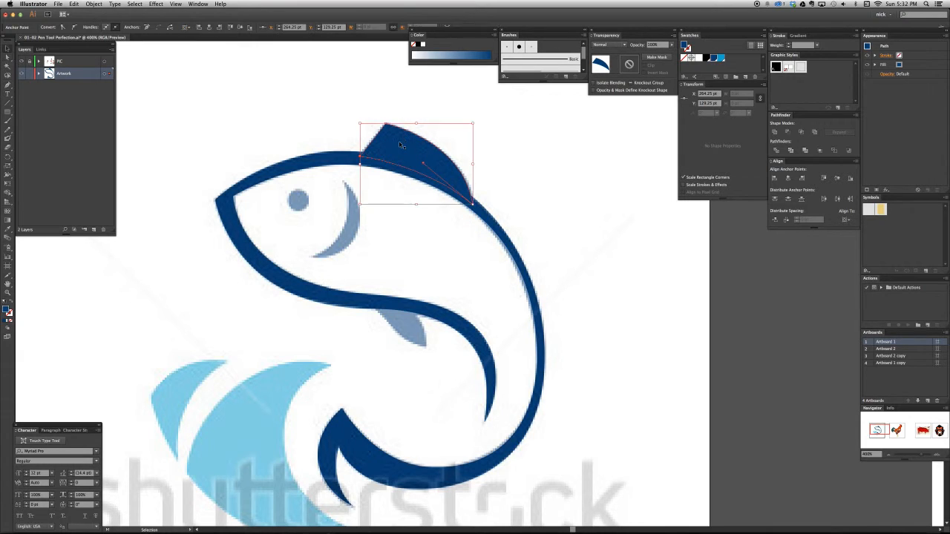
click(543, 176)
Try scaling down, rotating and repositioning the dorsal fin along the back, and undo these changes
click(413, 156)
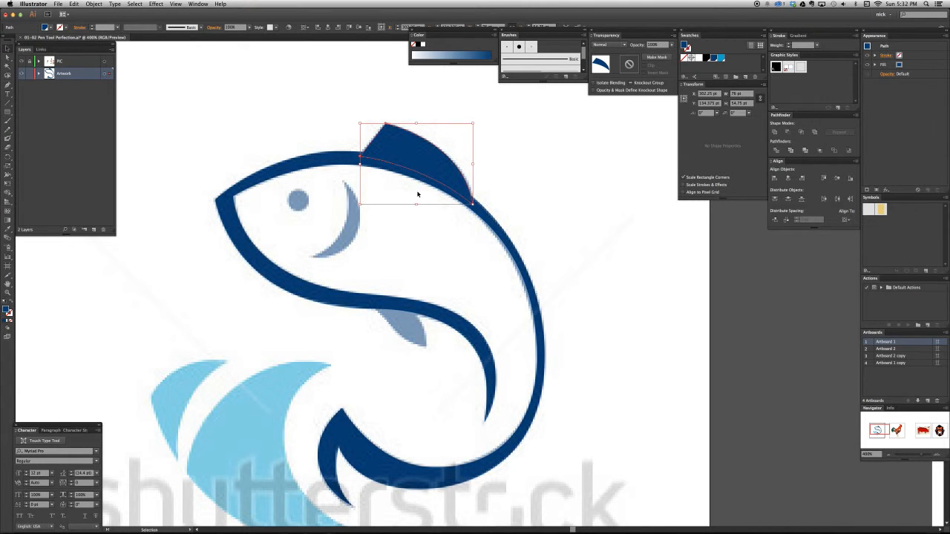
drag(470, 166, 424, 166)
drag(432, 167, 476, 157)
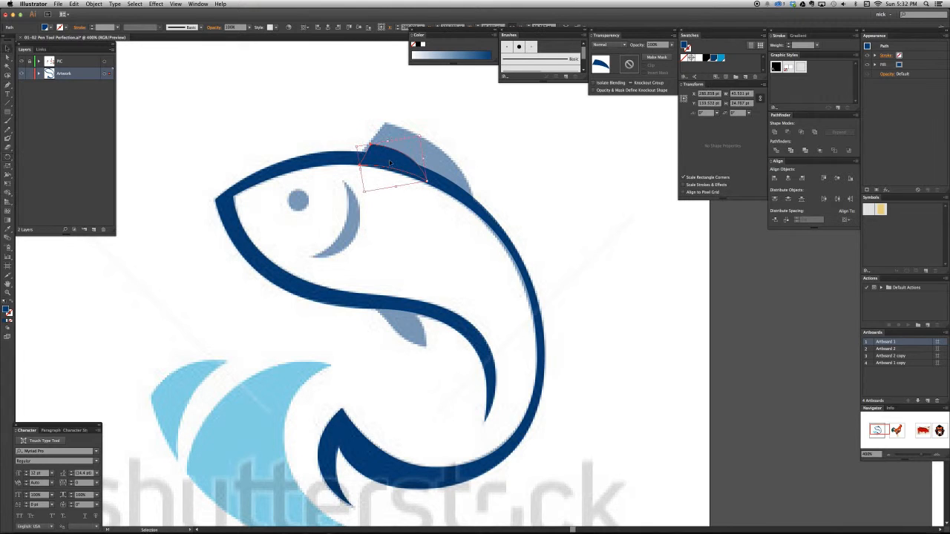
drag(390, 162, 370, 155)
drag(438, 145, 438, 135)
click(516, 207)
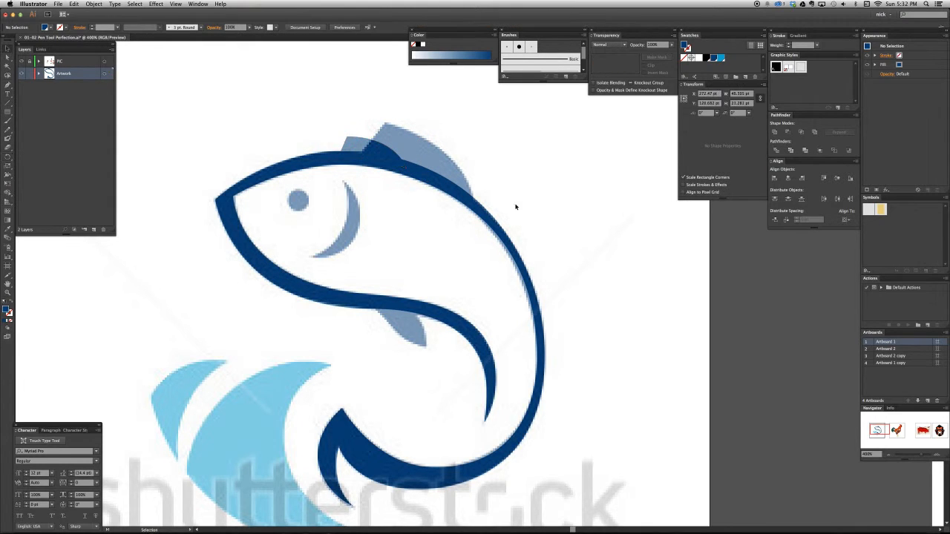
key(a)
key(super+z)
key(super+z)
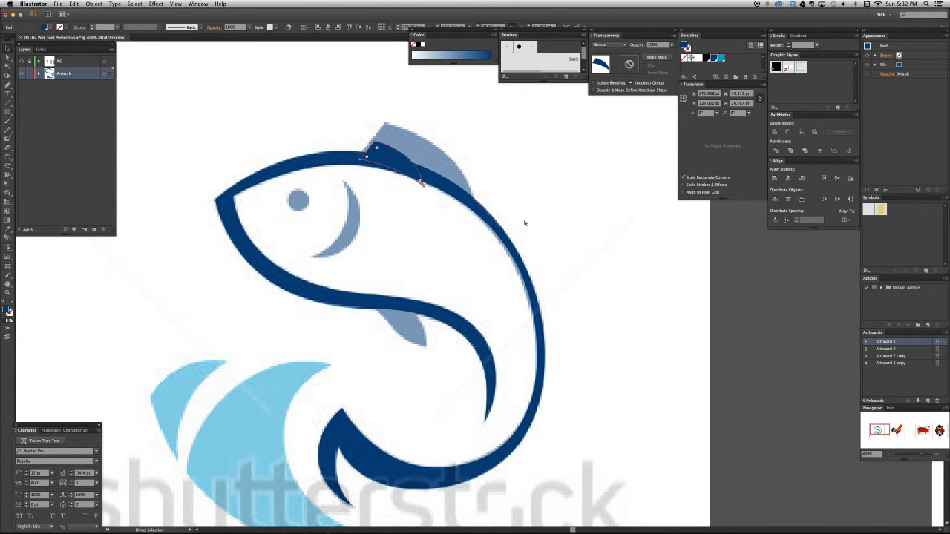
key(super+shift+z)
key(v)
click(545, 250)
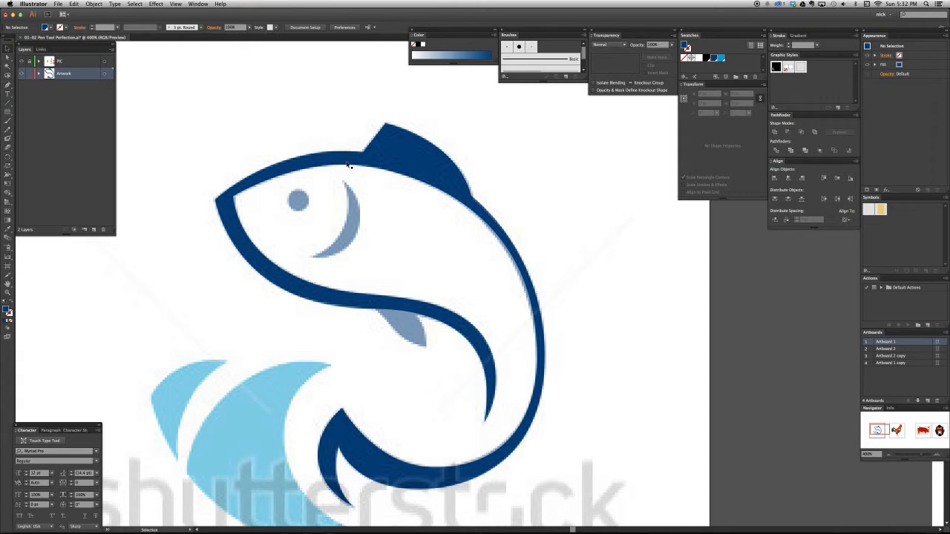
Select the dorsal fin, then the fin and fish outline together, to examine how their paths overlap
click(372, 152)
click(401, 149)
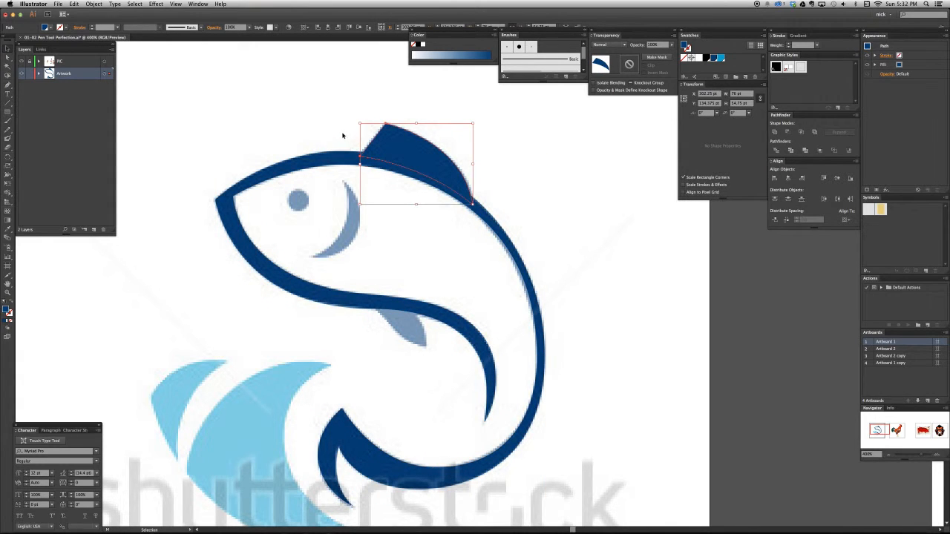
key(super+a)
click(282, 112)
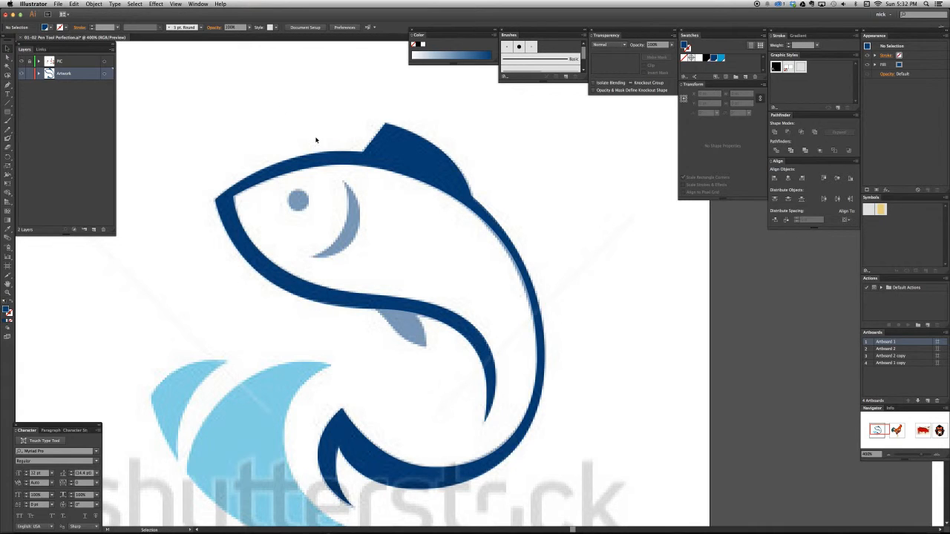
click(391, 171)
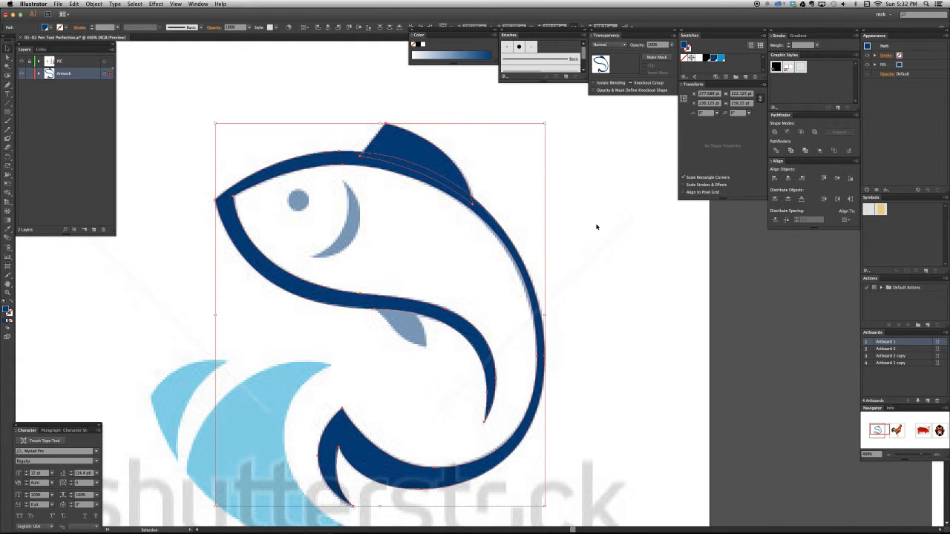
click(401, 353)
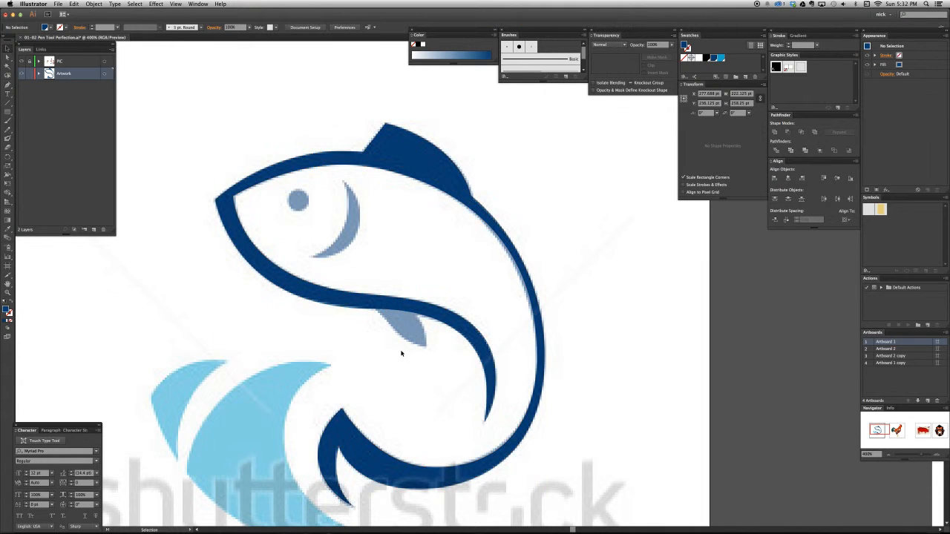
Trace the small belly fin as a closed Pen path with its base tucked inside the belly stripe, and deselect it
key(p)
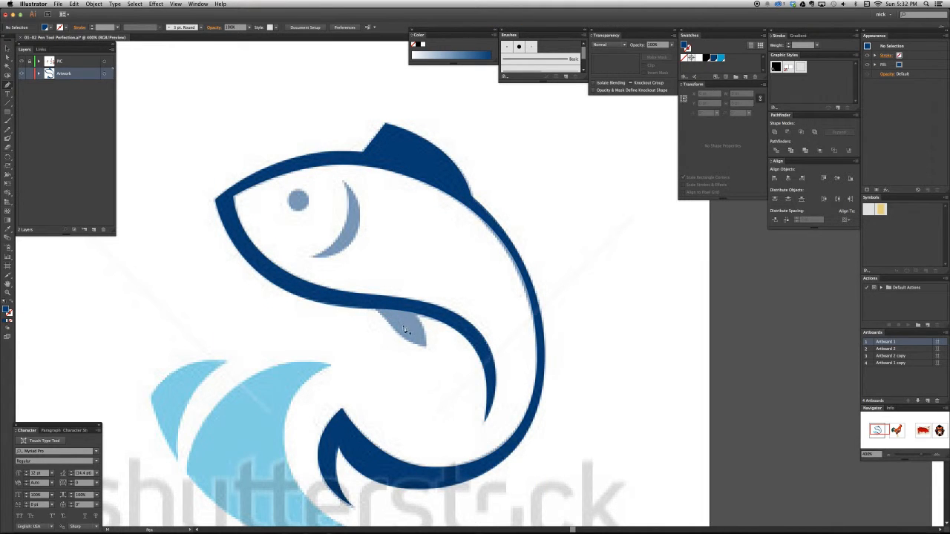
drag(369, 307, 397, 318)
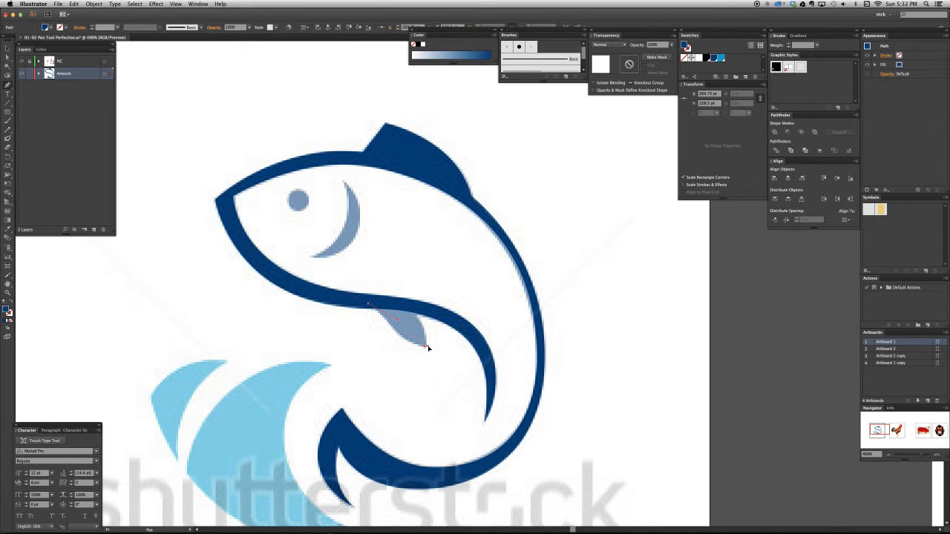
drag(428, 349, 428, 317)
click(406, 309)
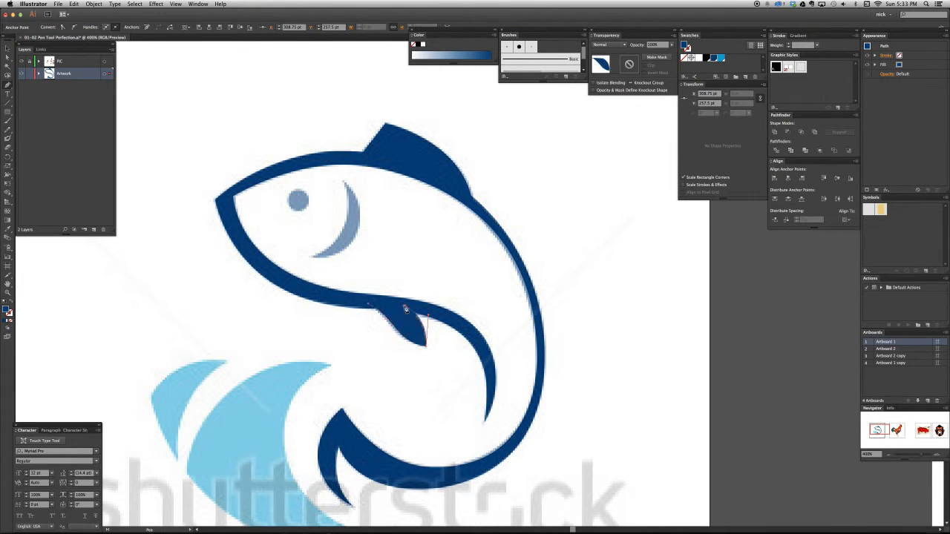
click(369, 304)
key(v)
click(409, 386)
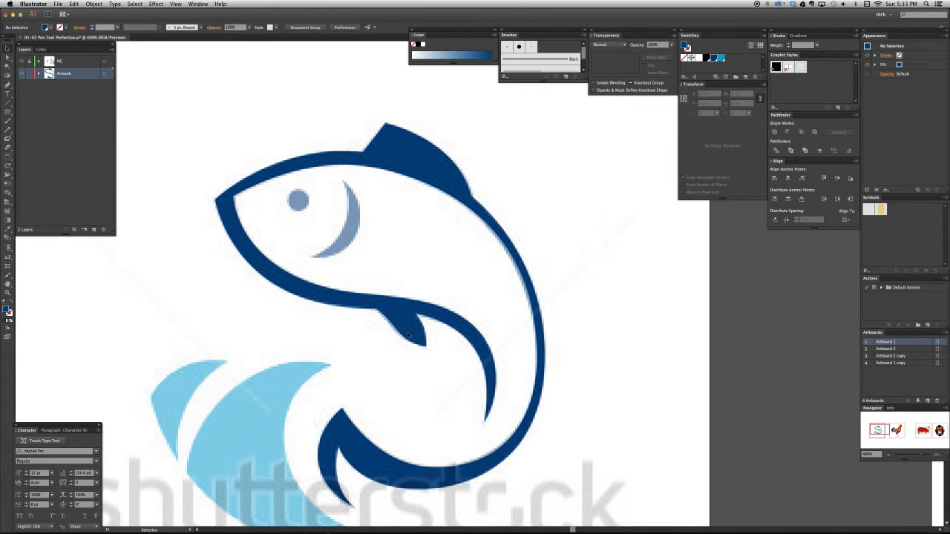
click(408, 336)
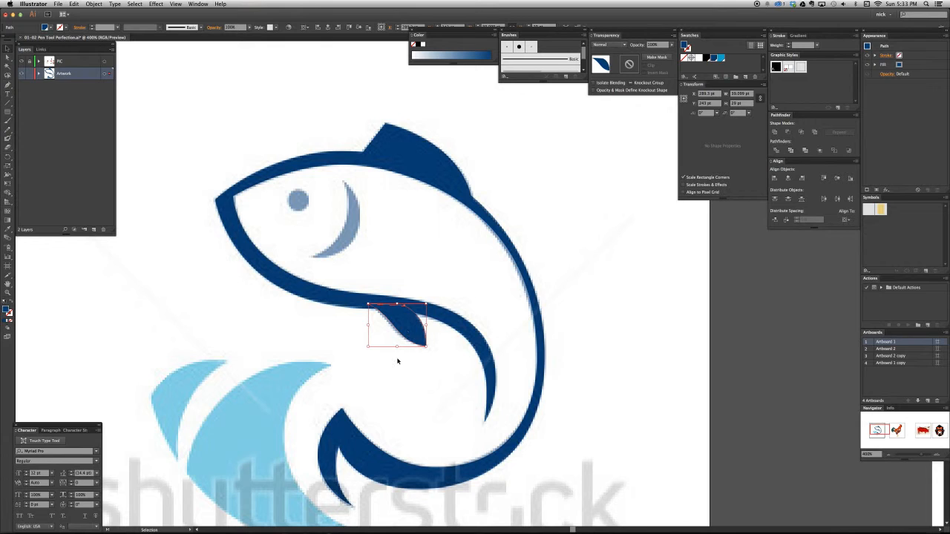
click(396, 361)
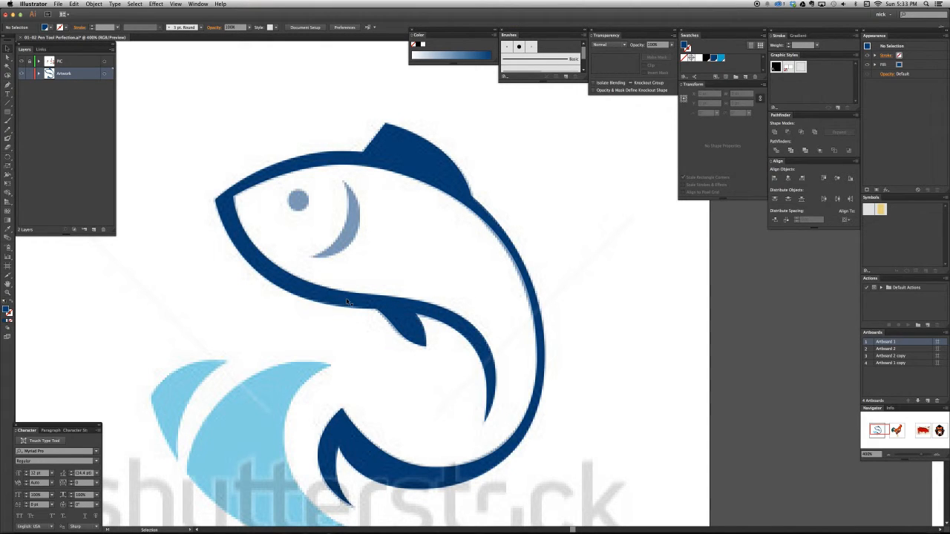
Draw a 15 pt circle with the Ellipse tool over the template's eye
key(l)
mouse_move(298, 200)
mouse_down()
mouse_move(332, 251)
mouse_move(323, 221)
mouse_move(302, 202)
mouse_up()
mouse_move(298, 200)
mouse_down()
mouse_move(312, 211)
mouse_move(307, 206)
mouse_up()
drag(311, 208, 311, 209)
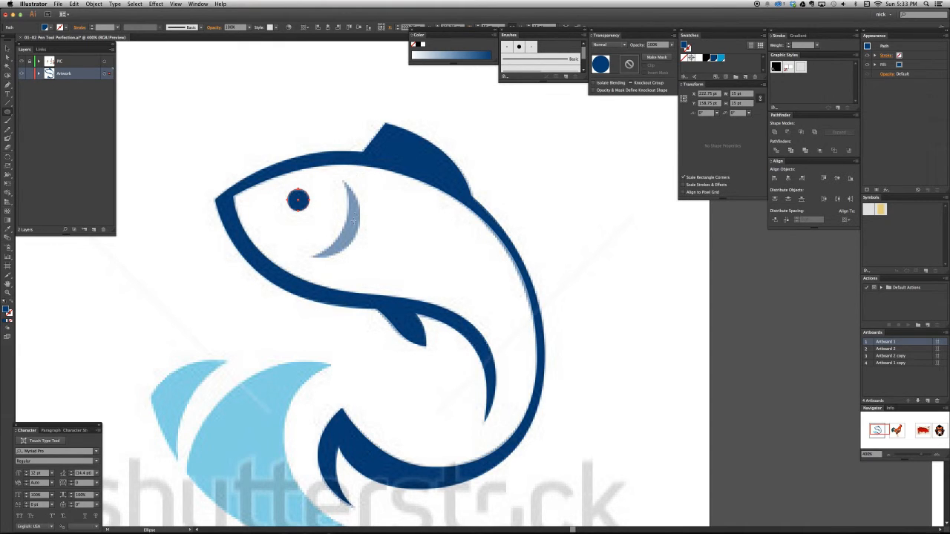
Trace the gill crescent behind the eye as a closed Pen path with pointed tips, adjusting its inner curve's handle to match the template
key(p)
drag(344, 181, 383, 229)
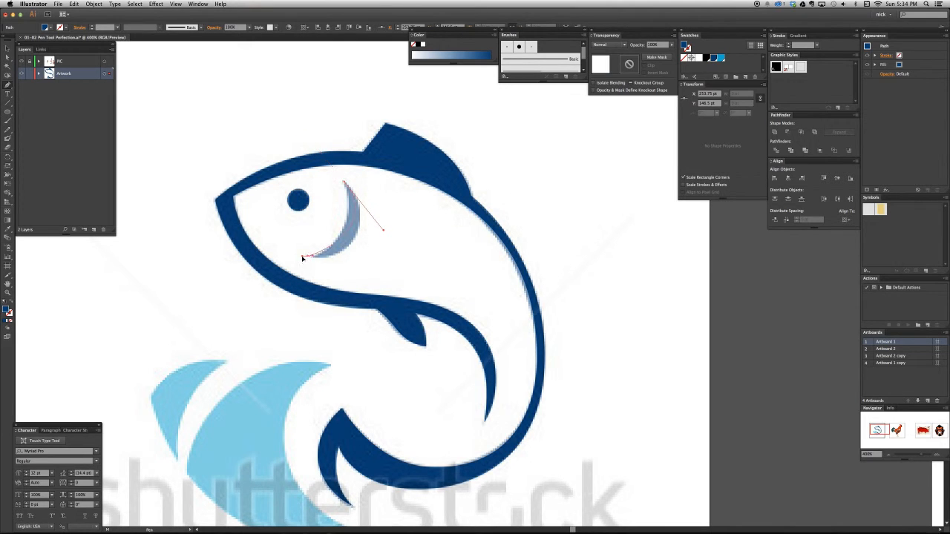
drag(302, 259, 371, 238)
click(344, 183)
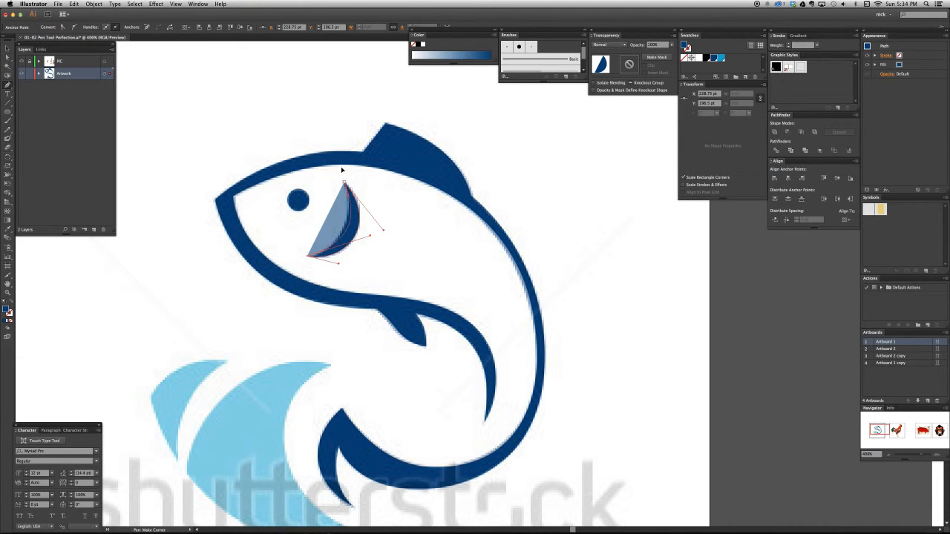
drag(342, 170, 343, 170)
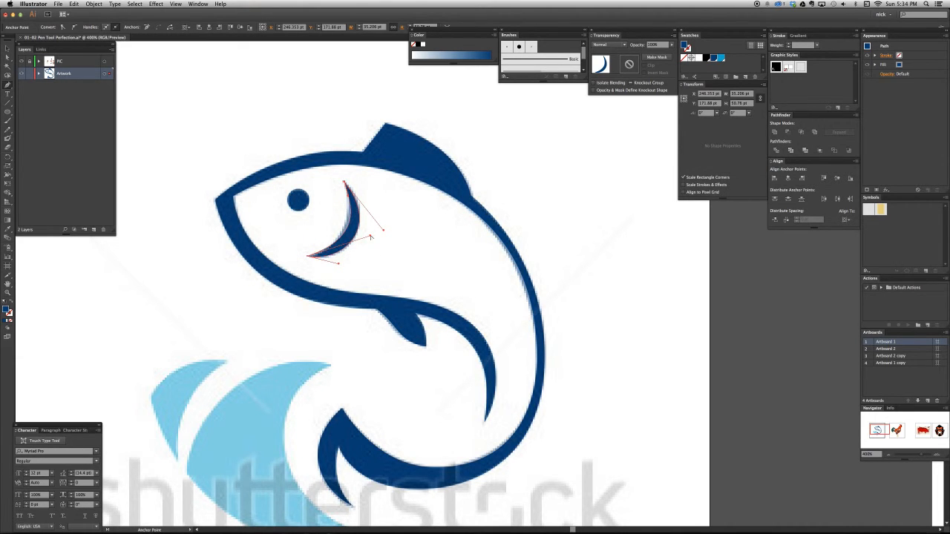
drag(370, 237, 360, 241)
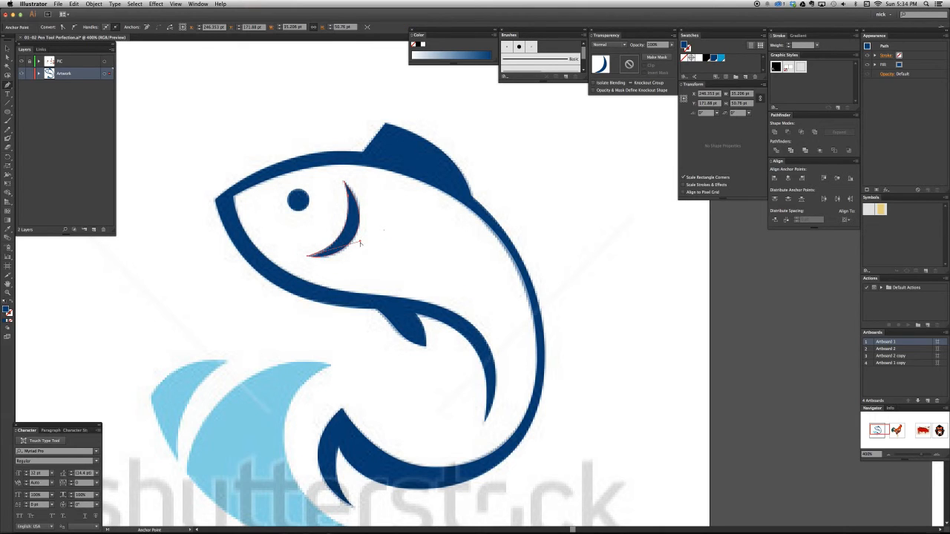
key(v)
click(386, 275)
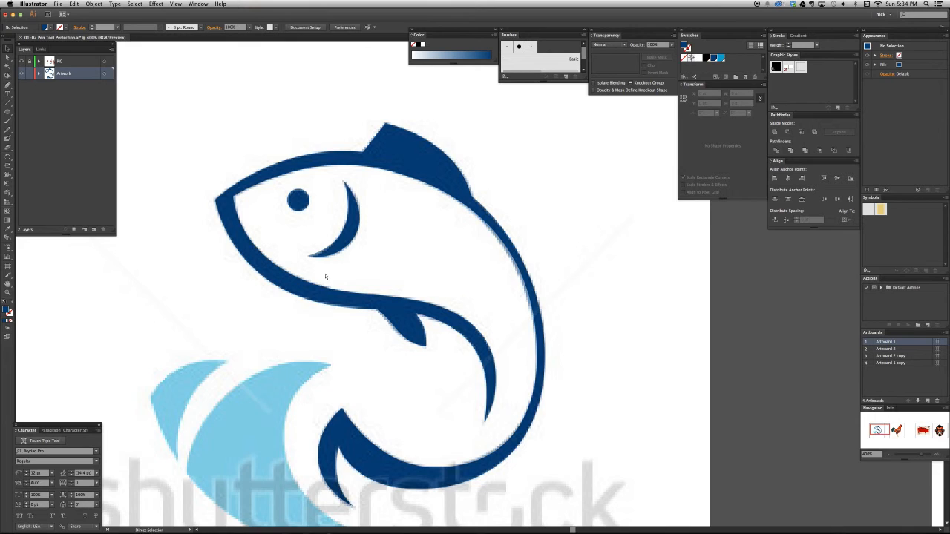
key(super+minus)
drag(307, 348, 328, 339)
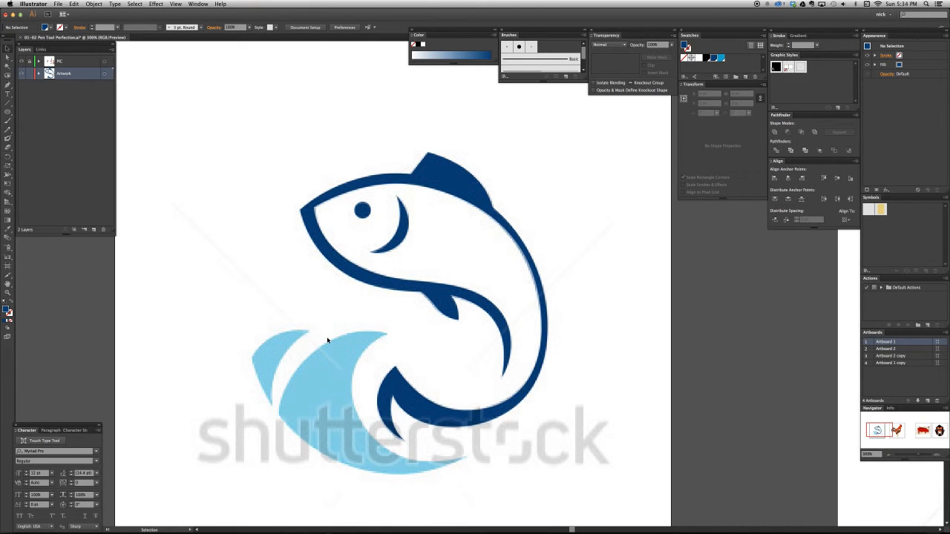